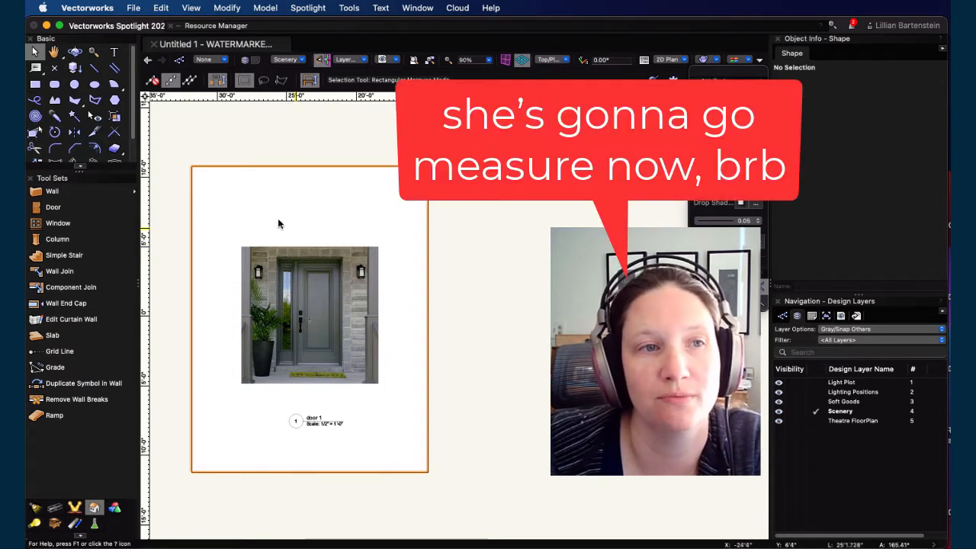
# Step: Dimension the overall door width, the overall door height and the sidelight's width on the reference photo
pyautogui.scroll(-2, 82, 138)
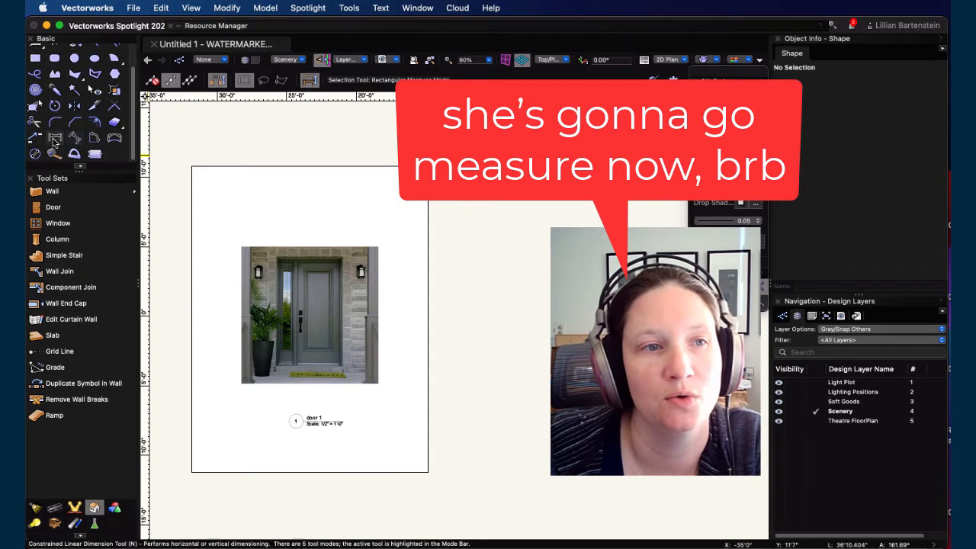
pyautogui.click(54, 139)
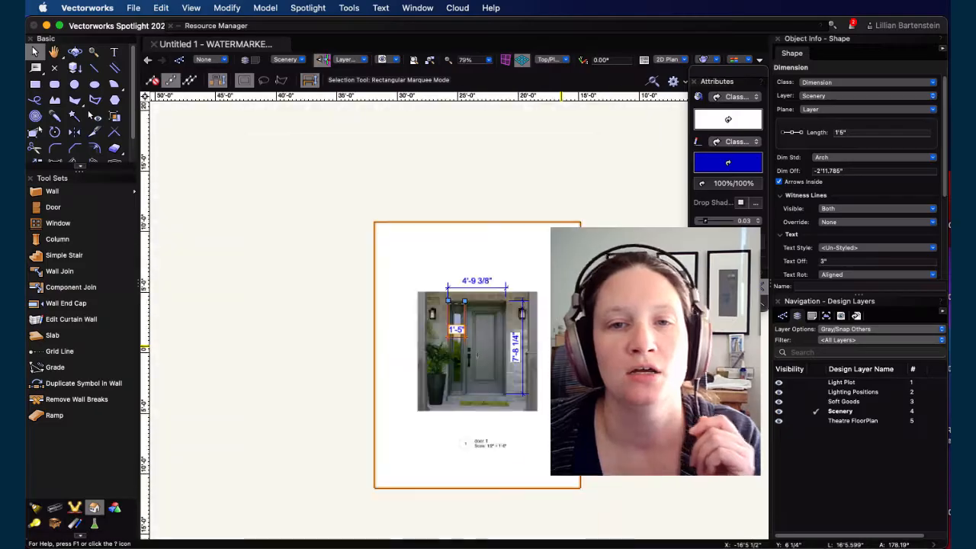
# Step: Draw a rectangle 4'9.5" wide and 7'8" high in the empty area beside the door photo's page for the outer frame
pyautogui.moveTo(587, 366); pyautogui.dragTo(462, 331, button='middle')
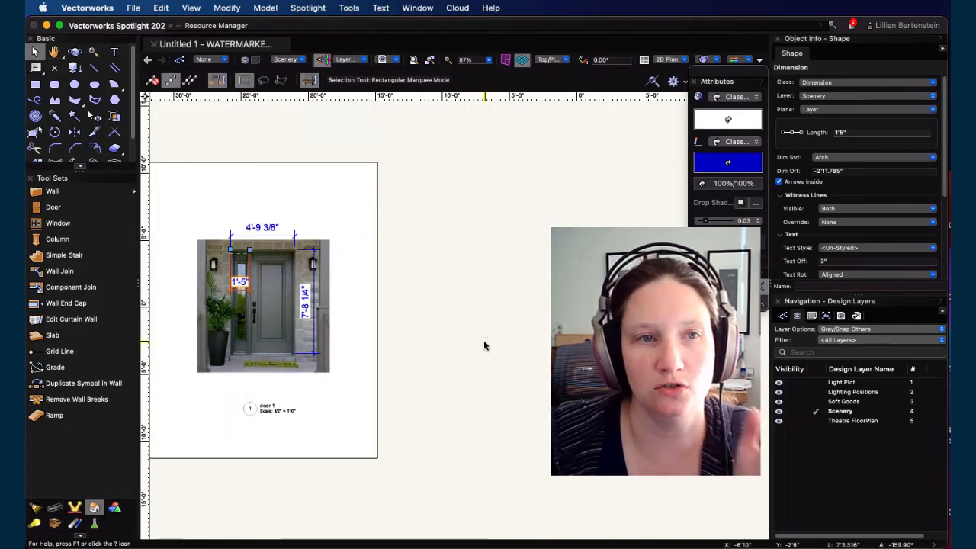
pyautogui.click(35, 84)
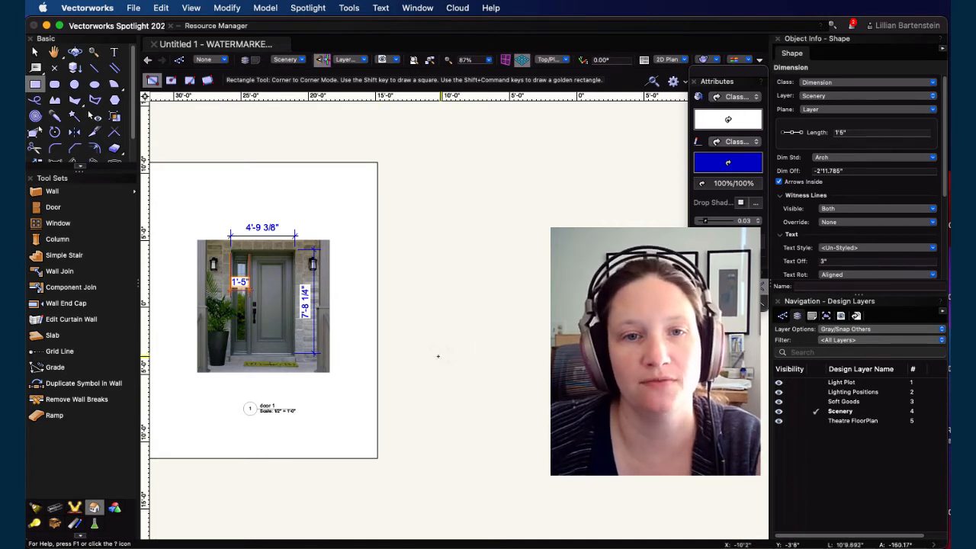
pyautogui.click(466, 361)
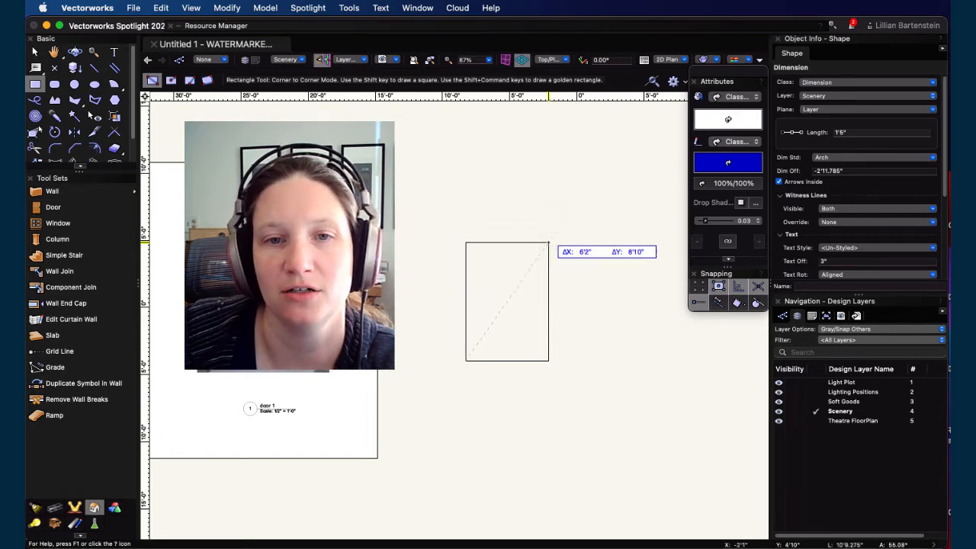
pyautogui.press('Tab')
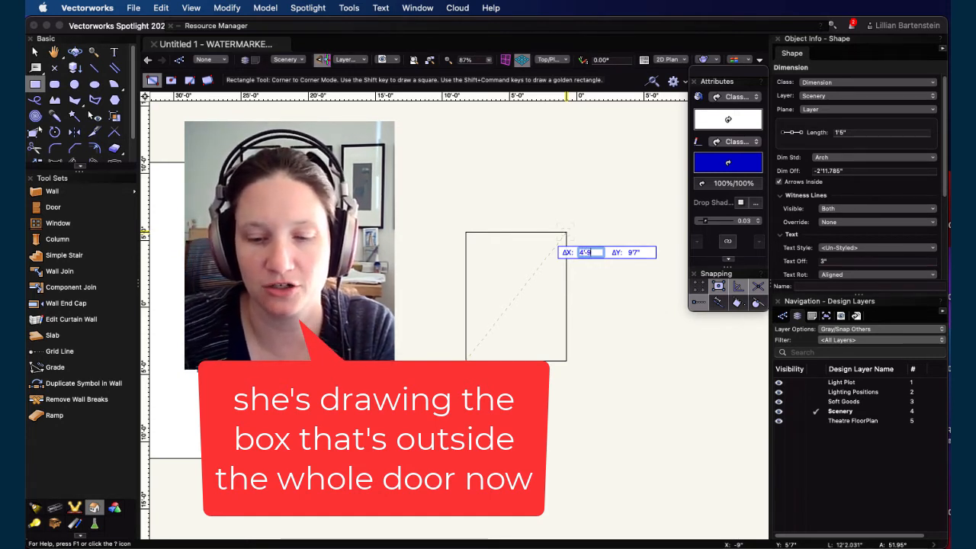
pyautogui.write('.5')
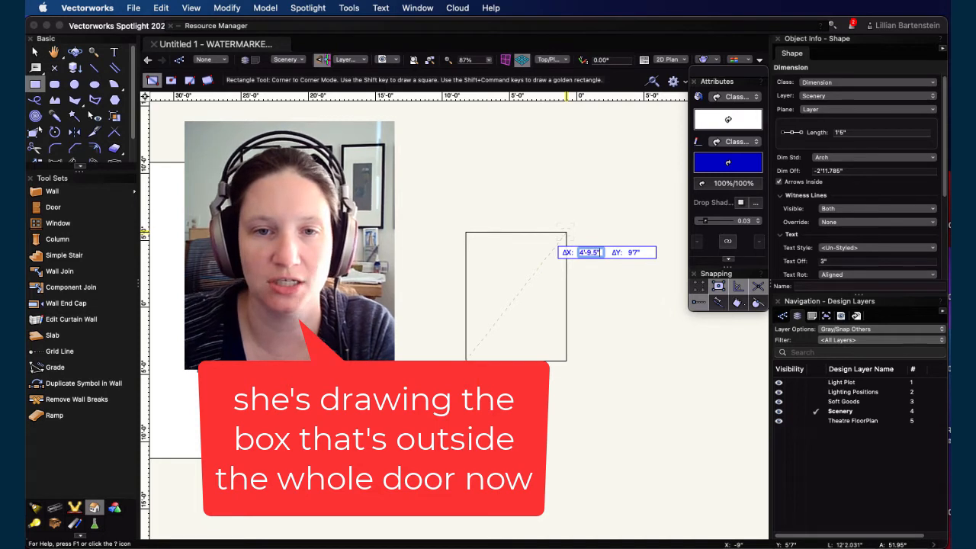
pyautogui.press('Tab')
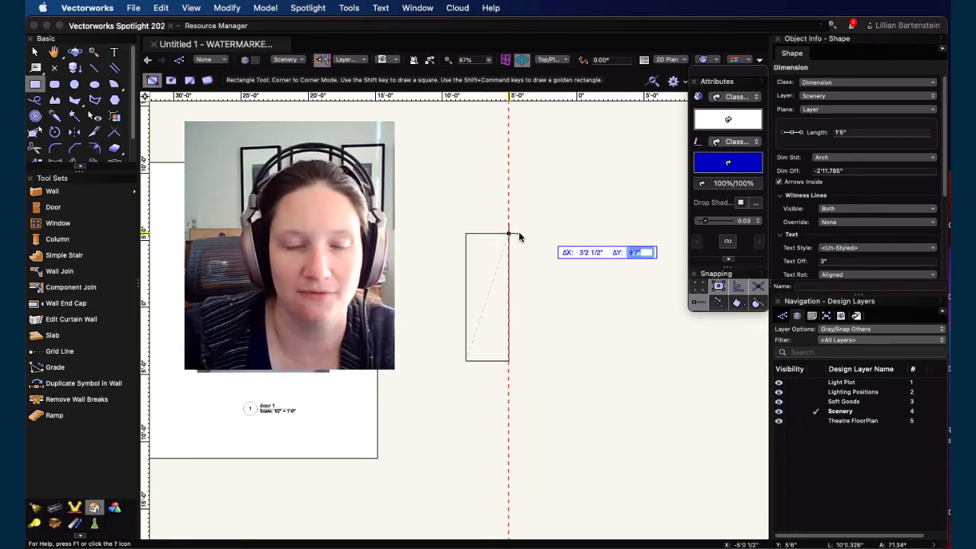
pyautogui.press('Tab')
pyautogui.press('Tab')
pyautogui.press('Tab')
pyautogui.press('Tab')
pyautogui.press('Tab')
pyautogui.press('Tab')
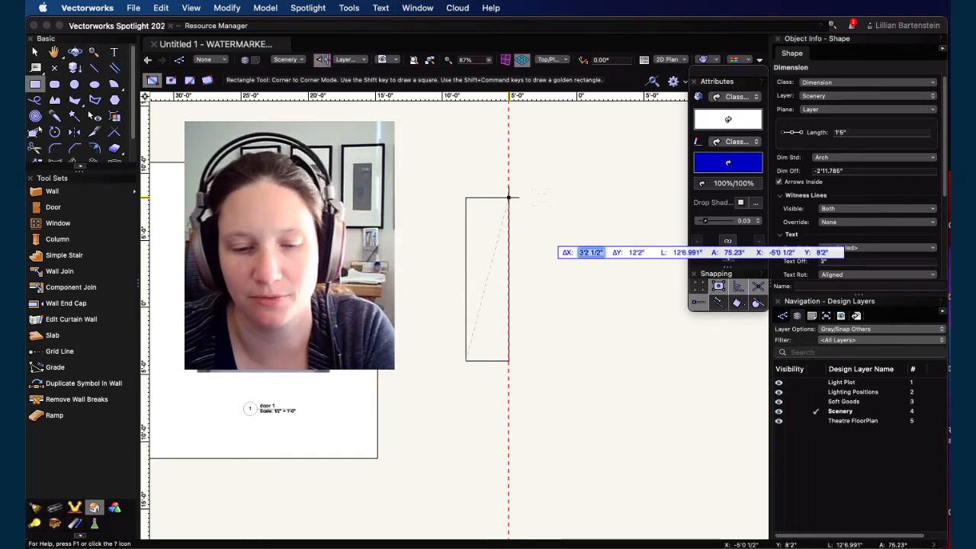
pyautogui.write("4'")
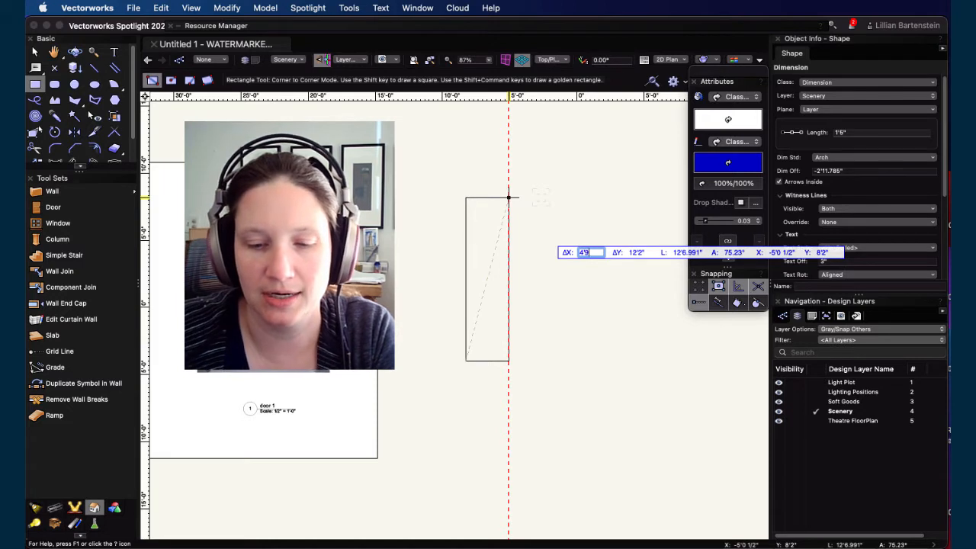
pyautogui.write('9.5"')
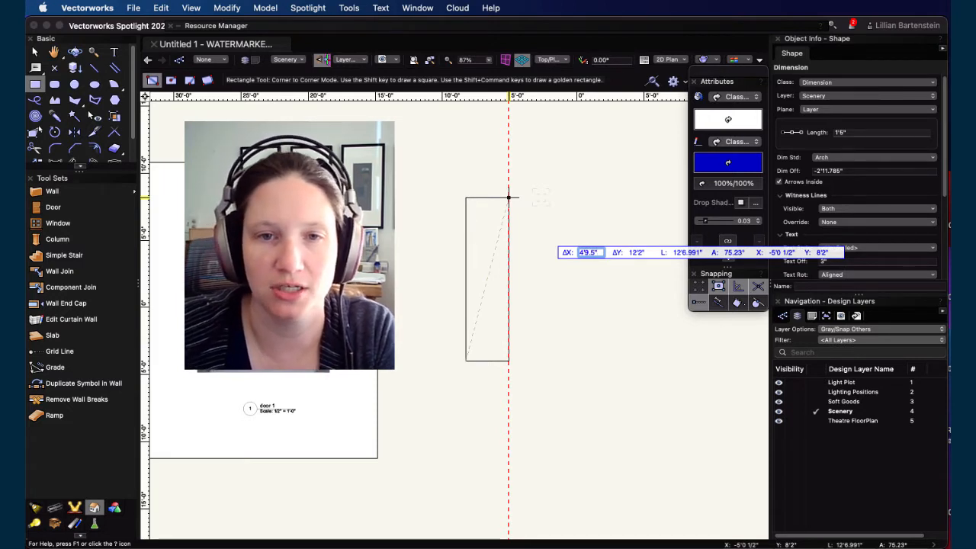
pyautogui.press('Tab')
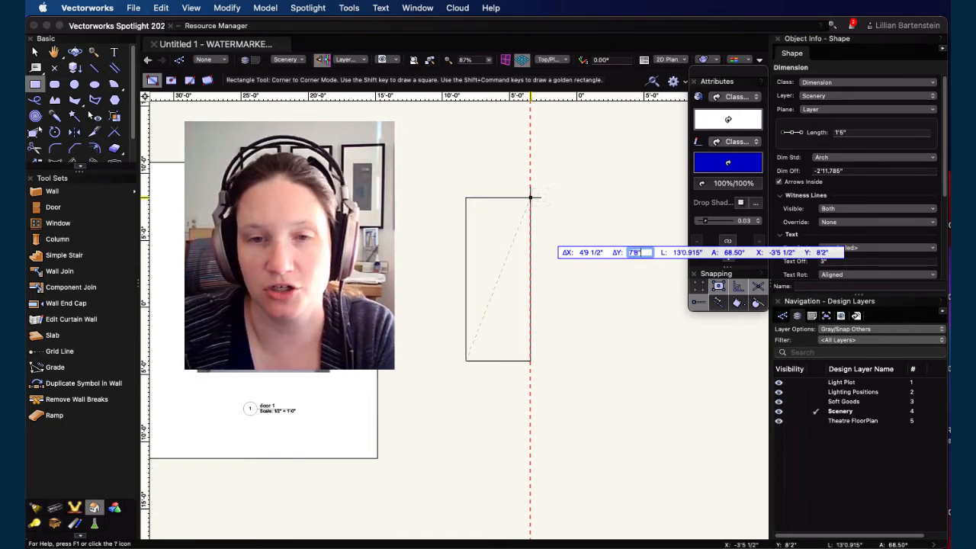
pyautogui.press('Tab')
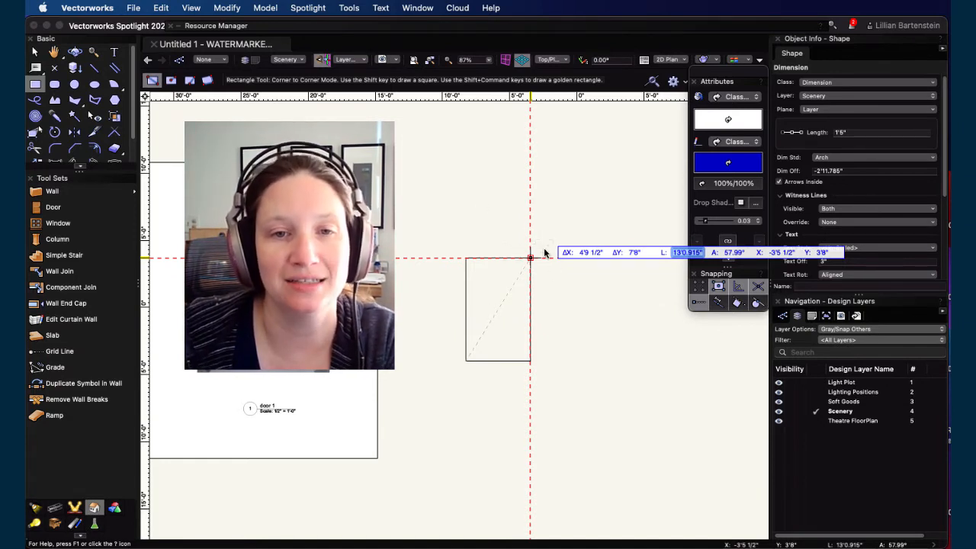
pyautogui.press('Return')
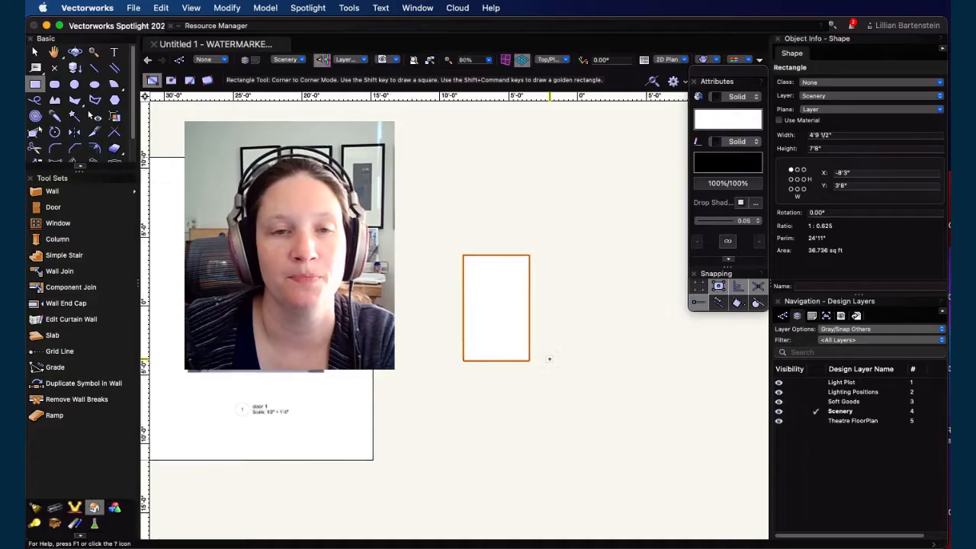
# Step: Examine the door frame and the post between the sidelight and the door in the dimensioned reference photo
pyautogui.scroll(2, 548, 357)
pyautogui.scroll(-1, 545, 359)
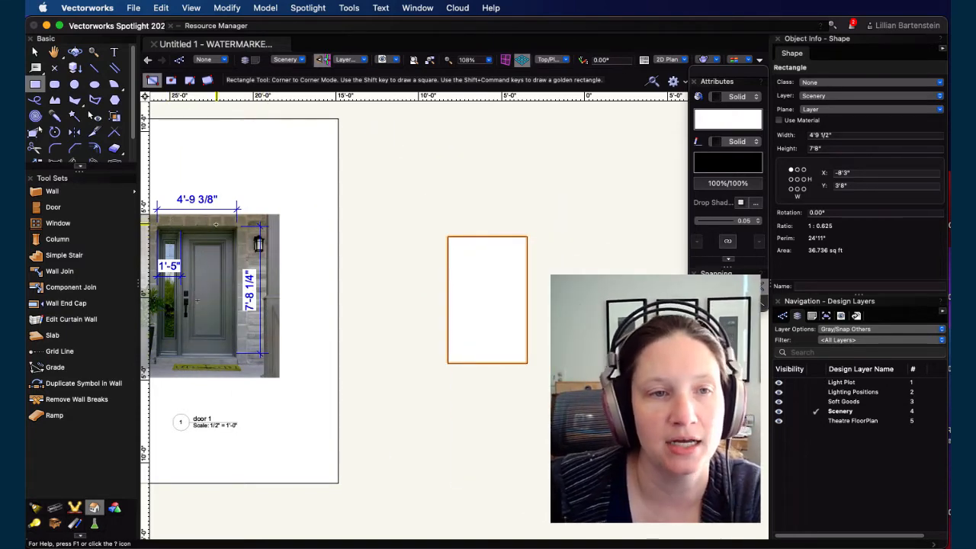
pyautogui.scroll(5, 197, 215)
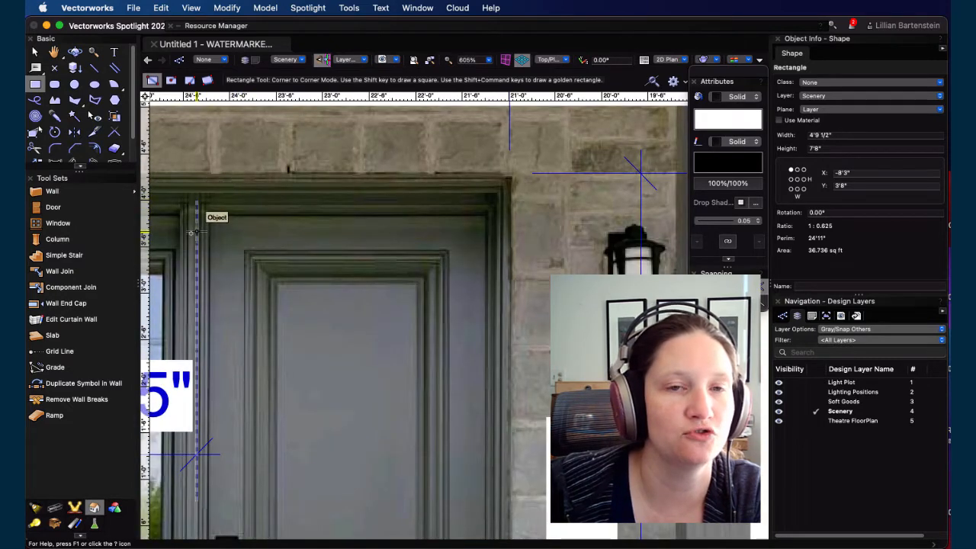
pyautogui.scroll(-3, 197, 228)
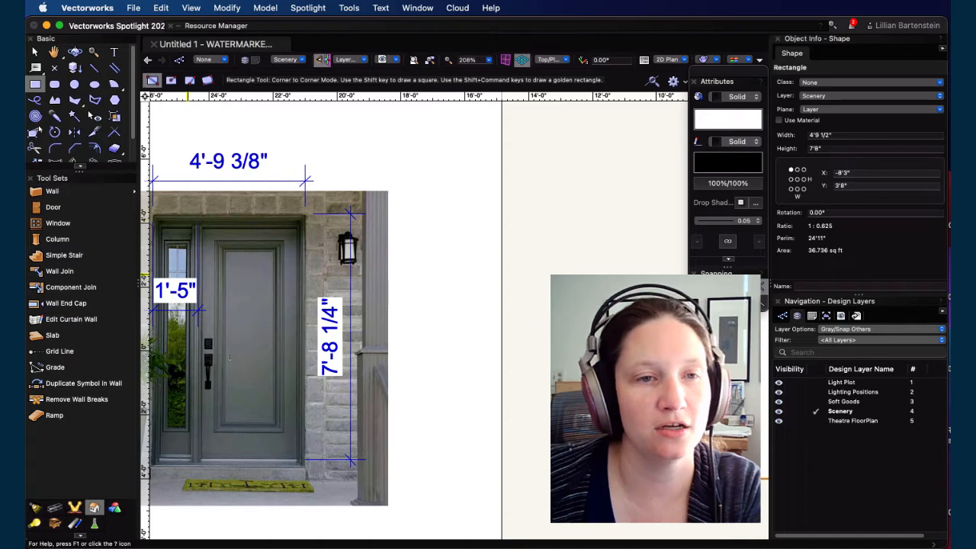
pyautogui.scroll(-2, 230, 358)
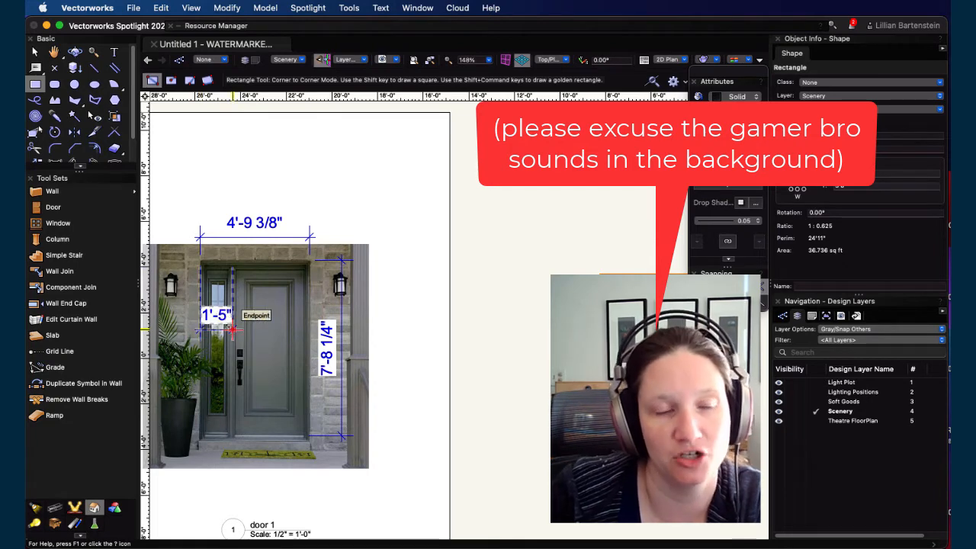
pyautogui.scroll(8, 233, 330)
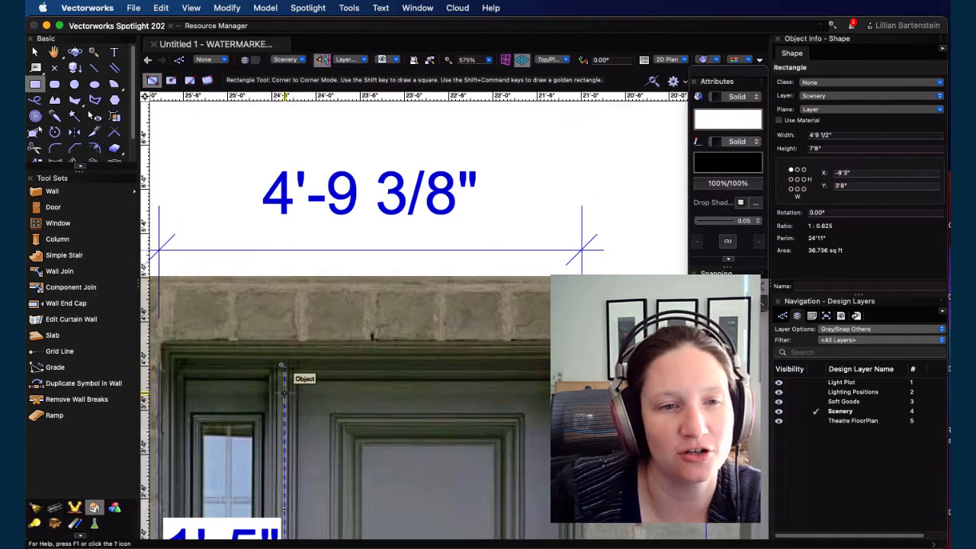
pyautogui.scroll(-6, 283, 387)
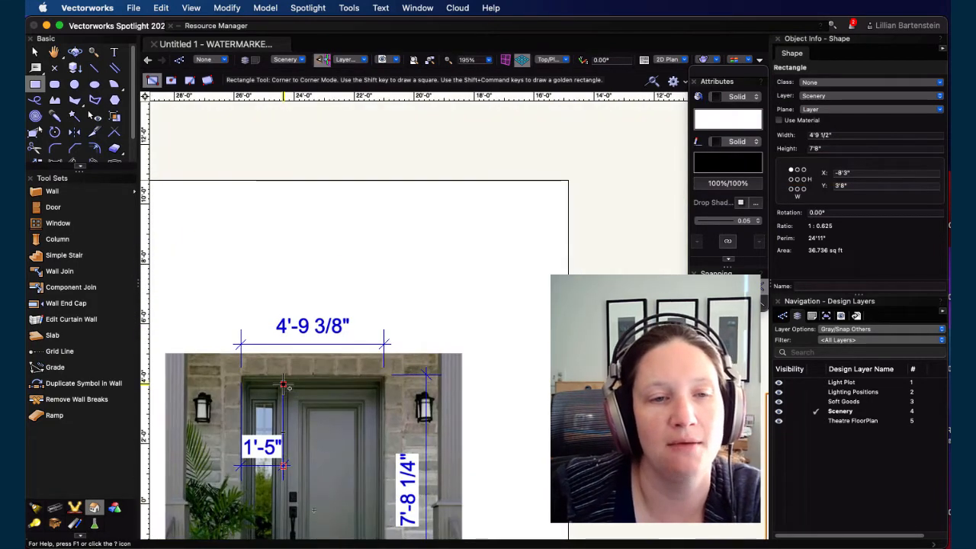
pyautogui.moveTo(283, 387); pyautogui.dragTo(279, 302, button='middle')
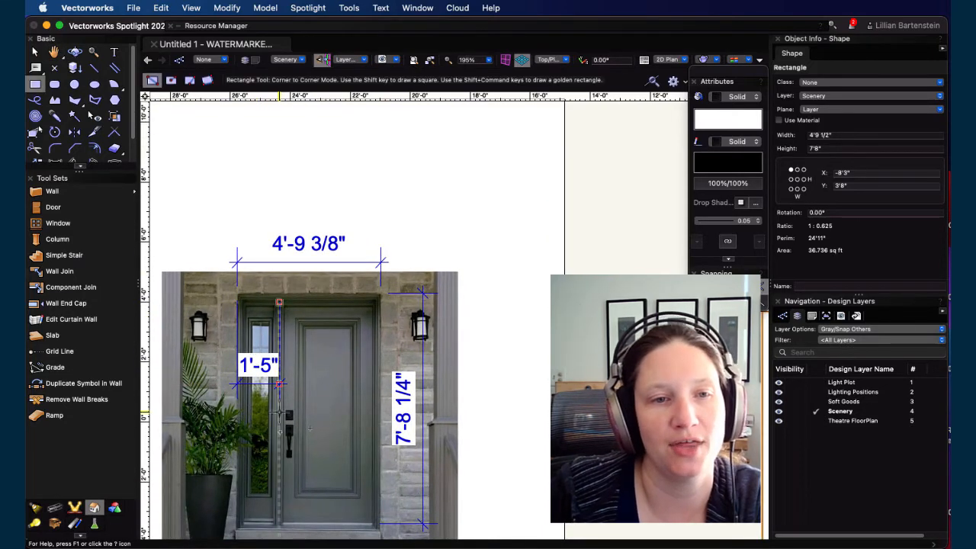
# Step: Divide the outer rectangle with a full-height sidelight rectangle 1'5" wide on its left side and a door rectangle filling the remainder
pyautogui.scroll(-2, 505, 383)
pyautogui.moveTo(607, 398); pyautogui.dragTo(426, 360, button='middle')
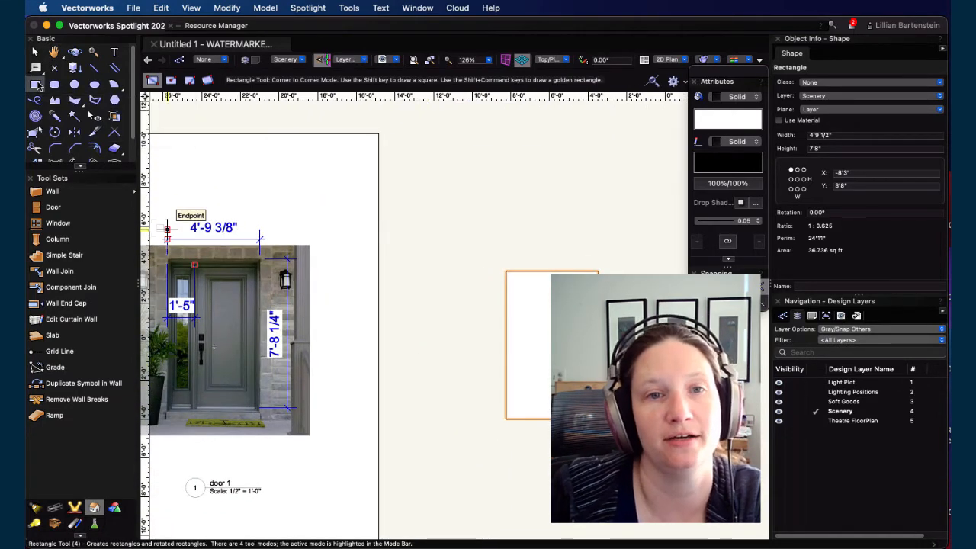
pyautogui.click(505, 271)
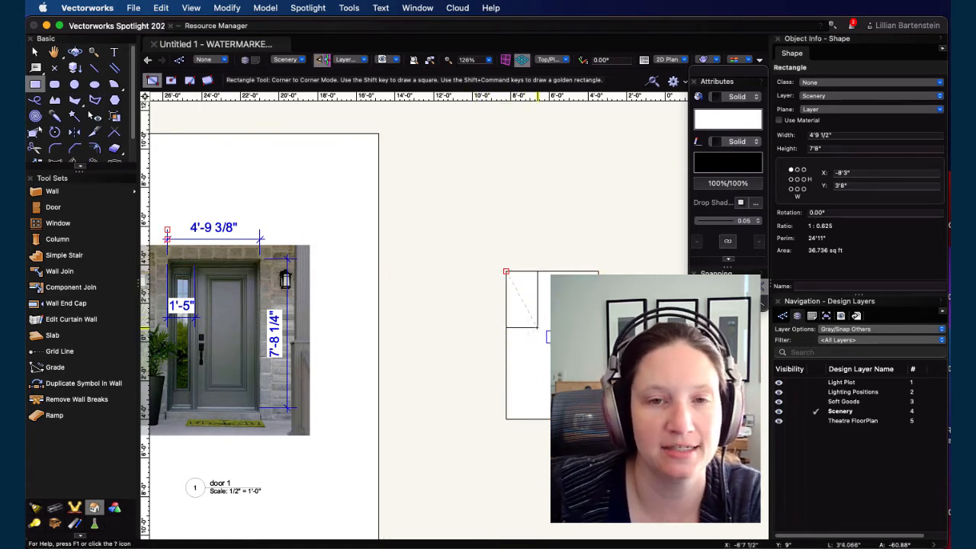
pyautogui.write("1'5")
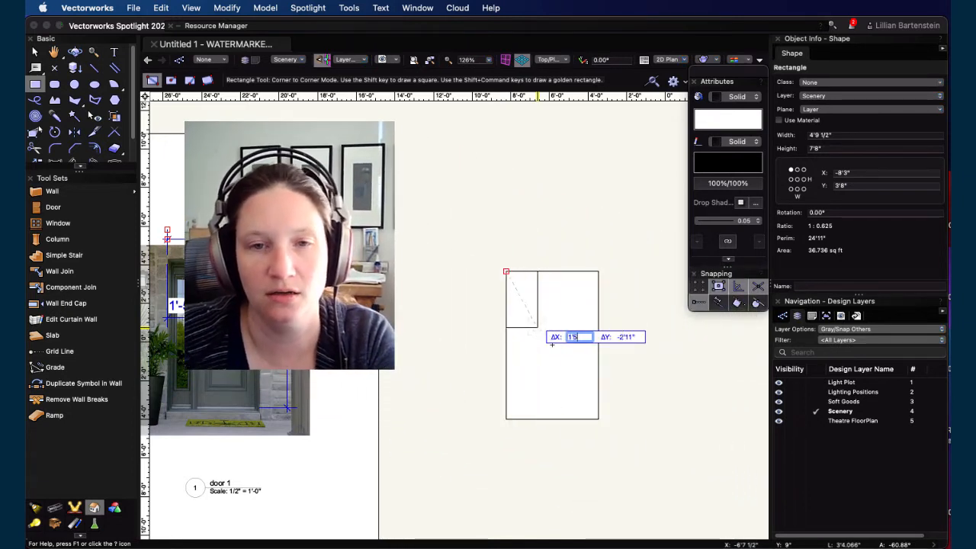
pyautogui.press('Tab')
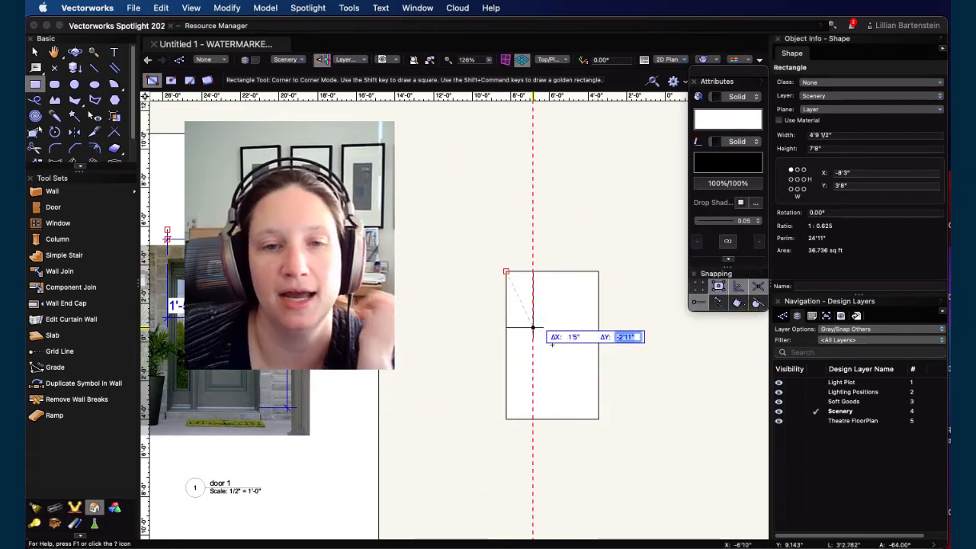
pyautogui.click(532, 419)
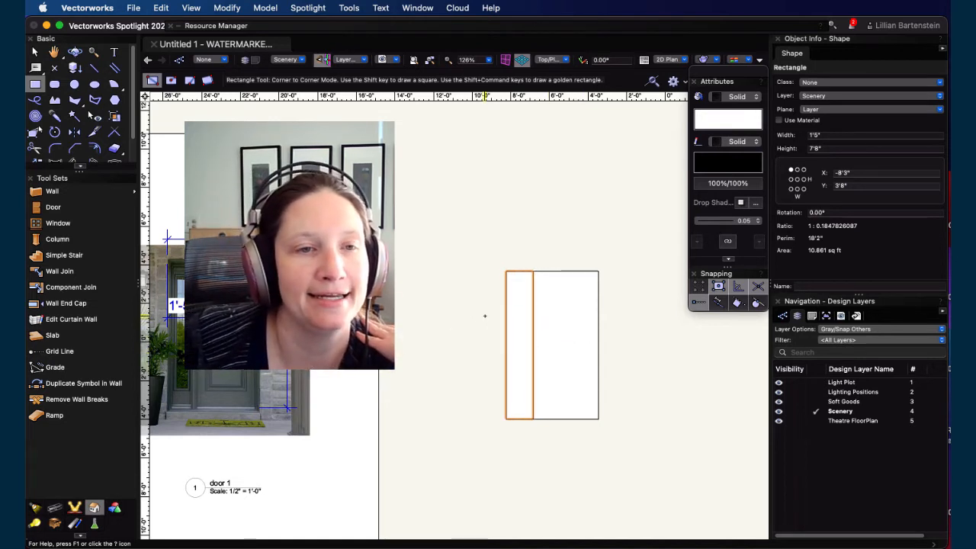
pyautogui.click(533, 272)
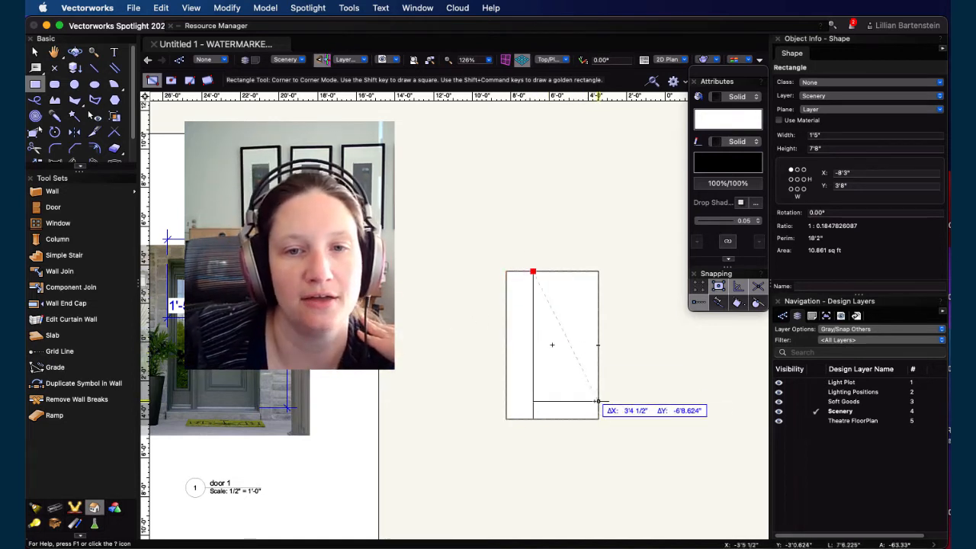
pyautogui.click(598, 418)
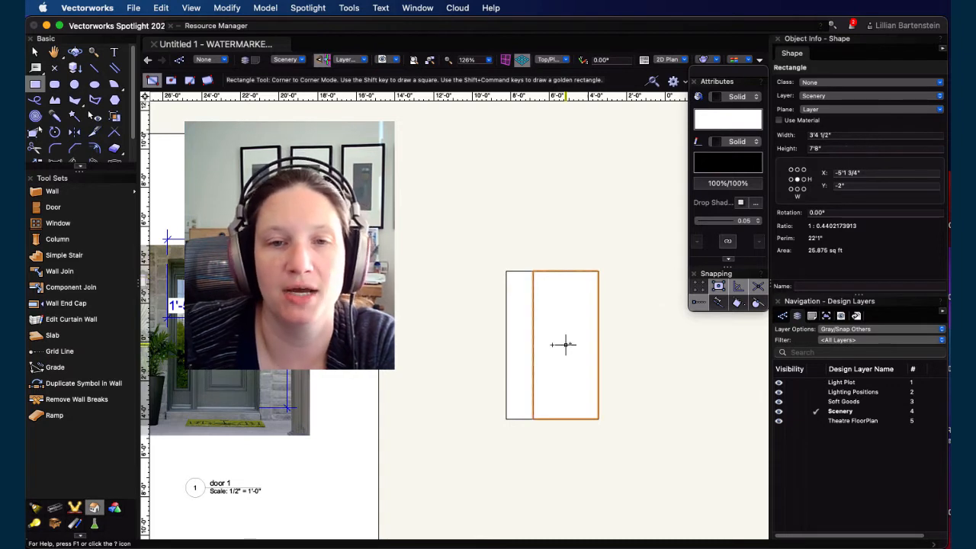
# Step: Reduce the door rectangle by 2" each way about its centre, to 3'2 1/2" wide and 7'6" high
pyautogui.click(850, 136)
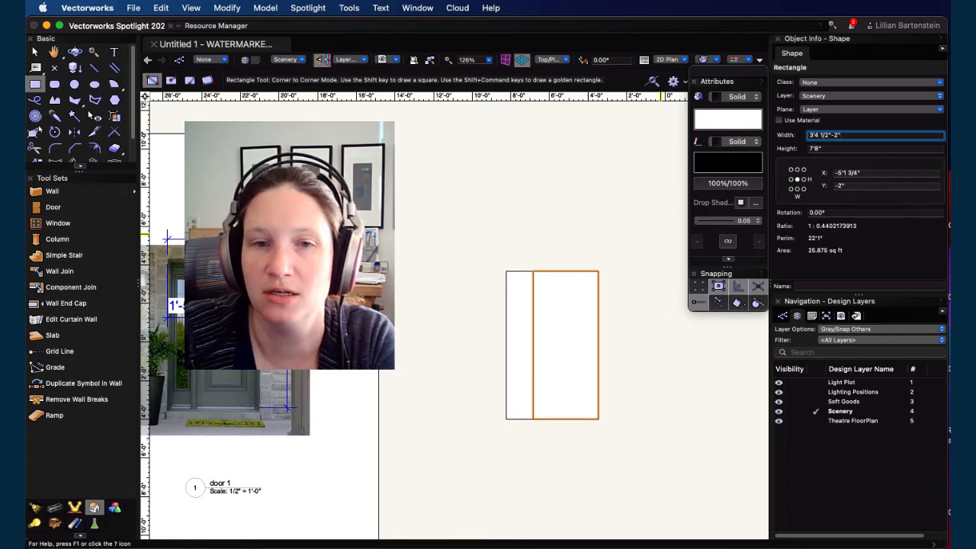
pyautogui.press('Return')
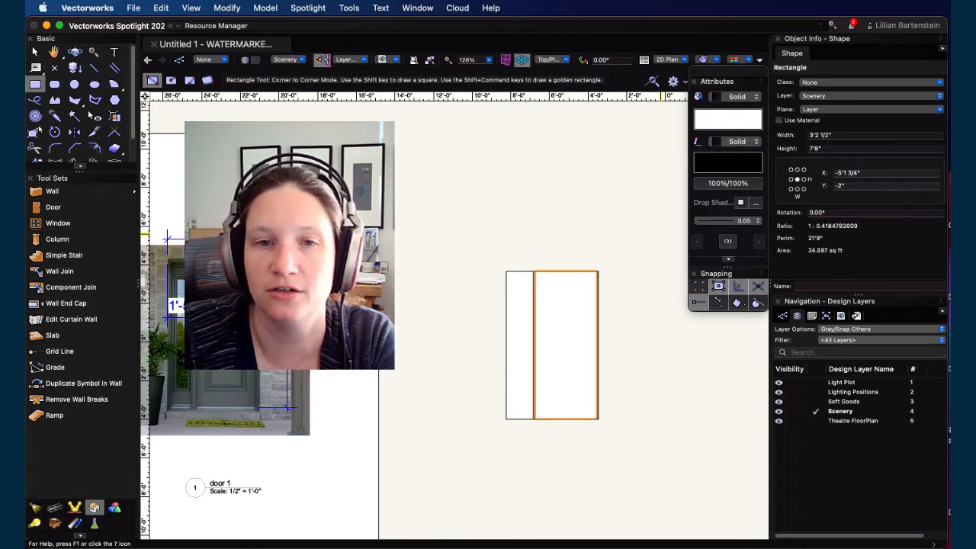
pyautogui.click(833, 149)
pyautogui.write('-')
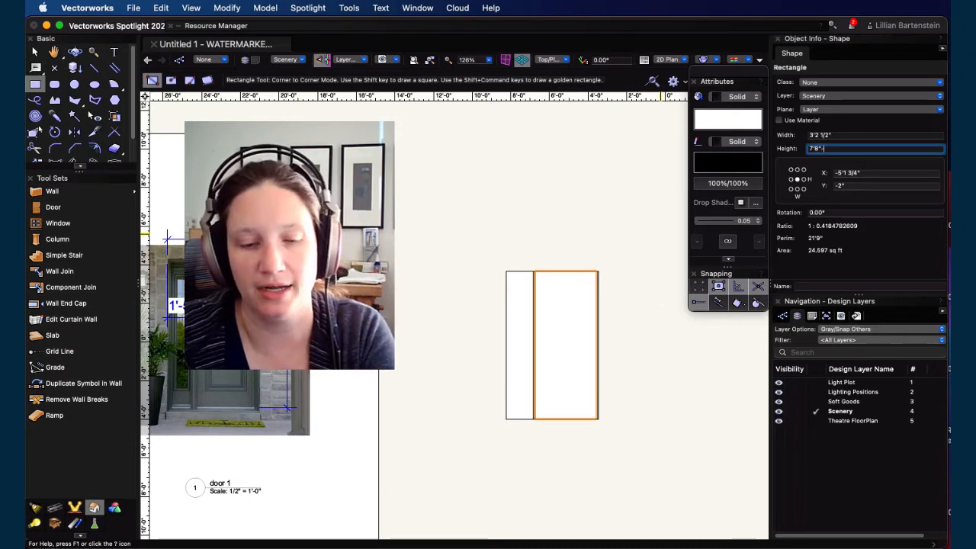
pyautogui.write('2"')
pyautogui.press('Return')
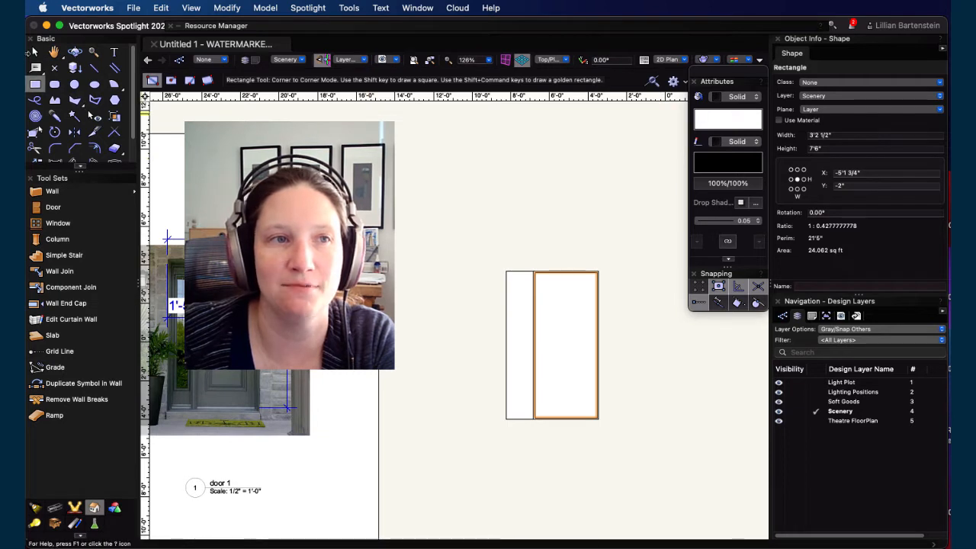
# Step: Reduce the narrow sidelight rectangle's width by 2" about its centre, to 1'3"
pyautogui.press('x')
pyautogui.keyDown('shift'); pyautogui.click(513, 340); pyautogui.keyUp('shift')
pyautogui.click(518, 343)
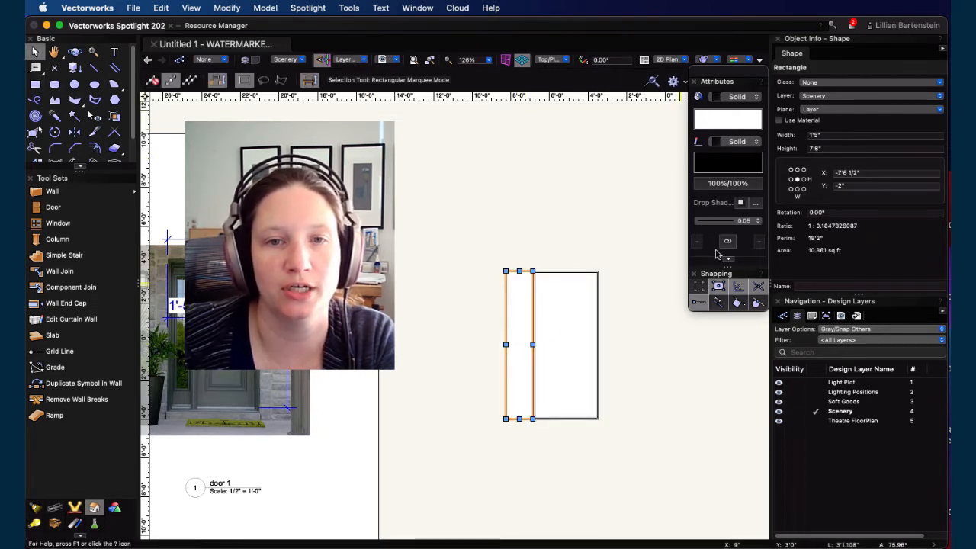
pyautogui.click(842, 134)
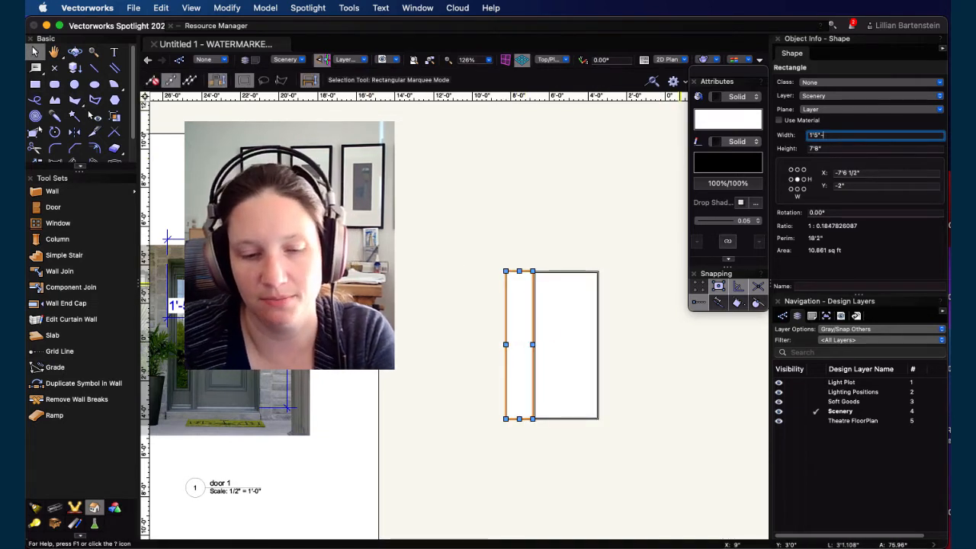
pyautogui.write('-2"')
pyautogui.press('Return')
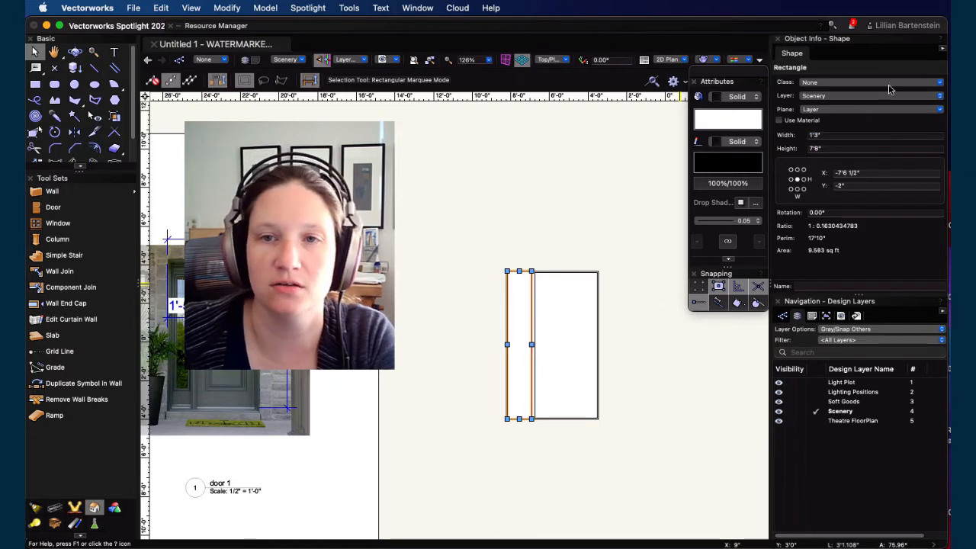
# Step: Reduce the sidelight rectangle's height by 2" about its centre, to 7'6", and deselect it
pyautogui.click(844, 149)
pyautogui.write('-3')
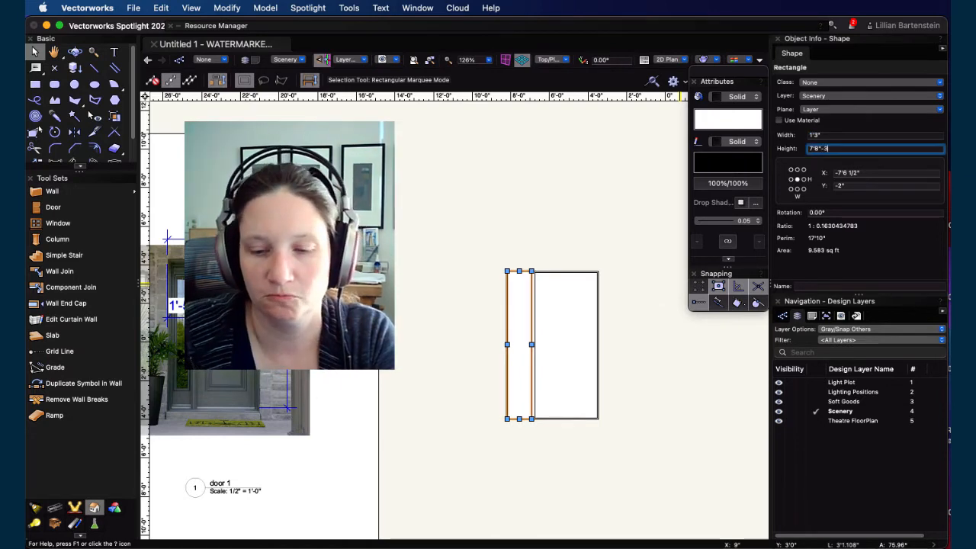
pyautogui.write('2"')
pyautogui.press('Return')
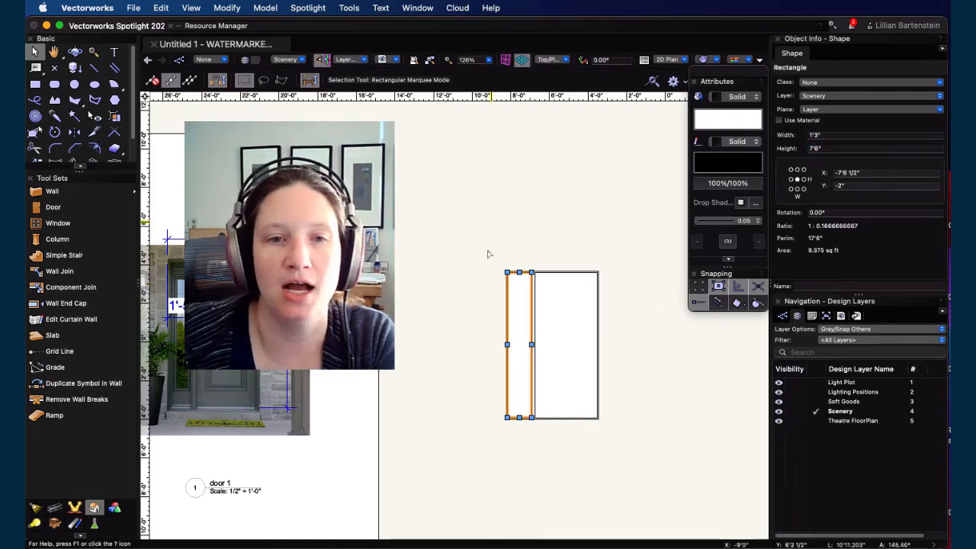
pyautogui.click(599, 226)
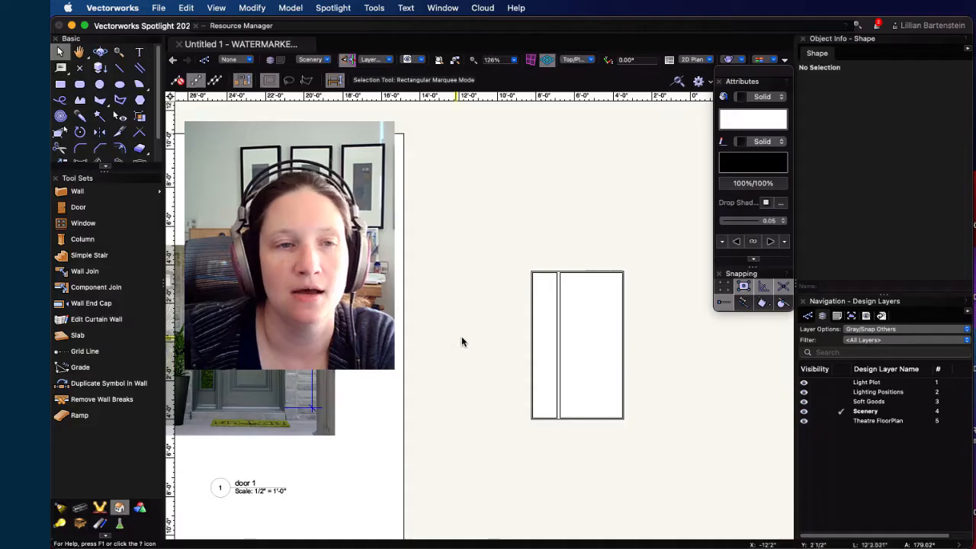
# Step: Delete the 1'-5" dimension across the sidelight in the reference photo
pyautogui.scroll(1, 462, 340)
pyautogui.moveTo(459, 342); pyautogui.dragTo(494, 328)
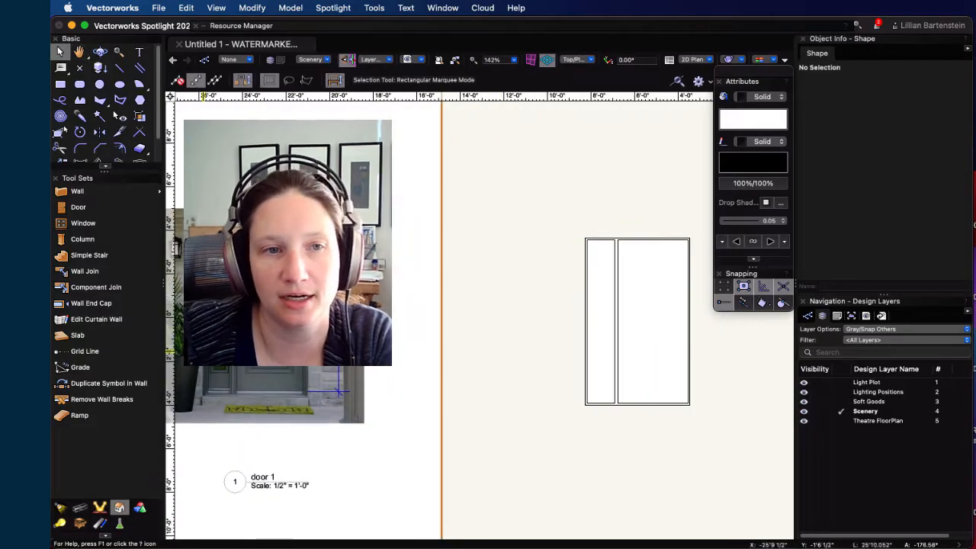
pyautogui.moveTo(209, 355); pyautogui.dragTo(387, 371, button='middle')
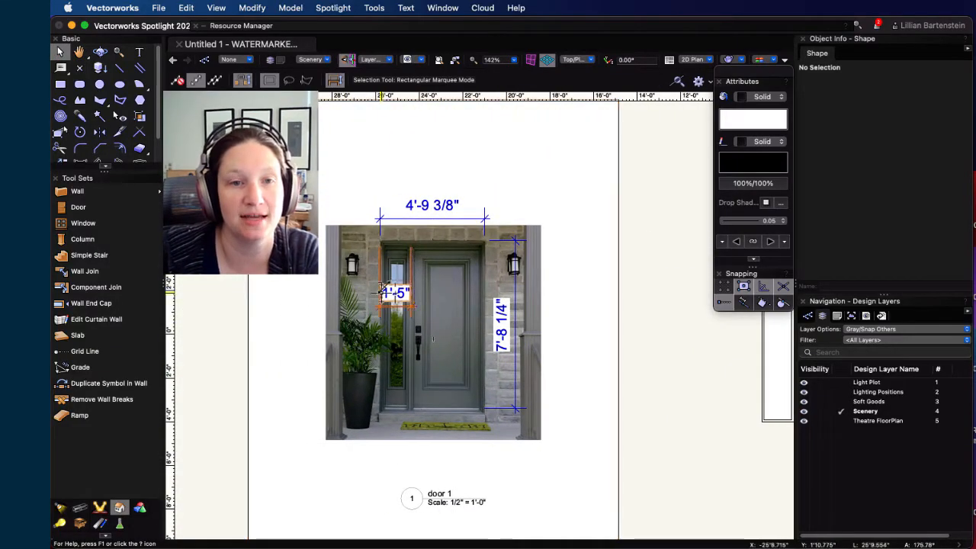
pyautogui.scroll(2, 391, 282)
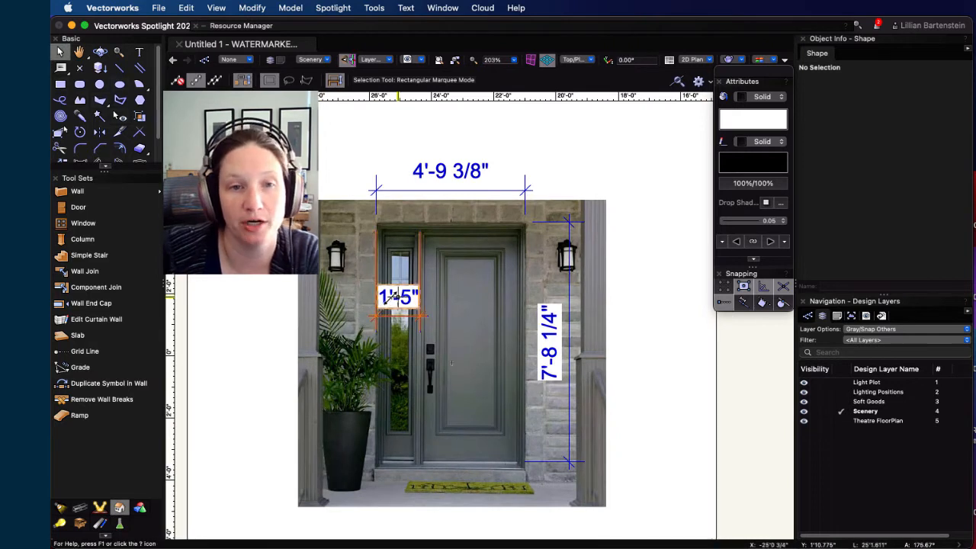
pyautogui.click(398, 298)
pyautogui.moveTo(397, 302); pyautogui.dragTo(414, 430)
pyautogui.press('Delete')
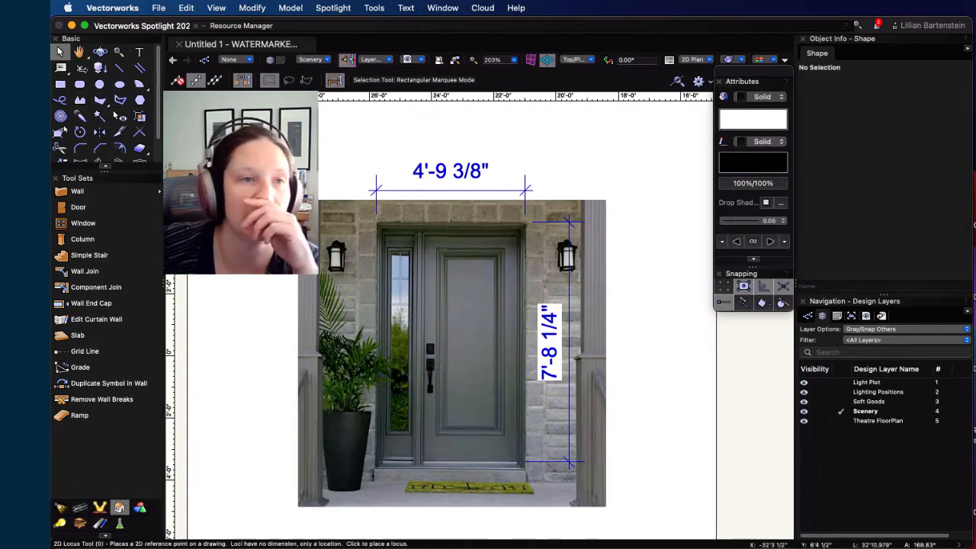
# Step: Dimension the width of the sidelight's glass panel in the reference photo with a constrained linear dimension
pyautogui.scroll(-2, 83, 154)
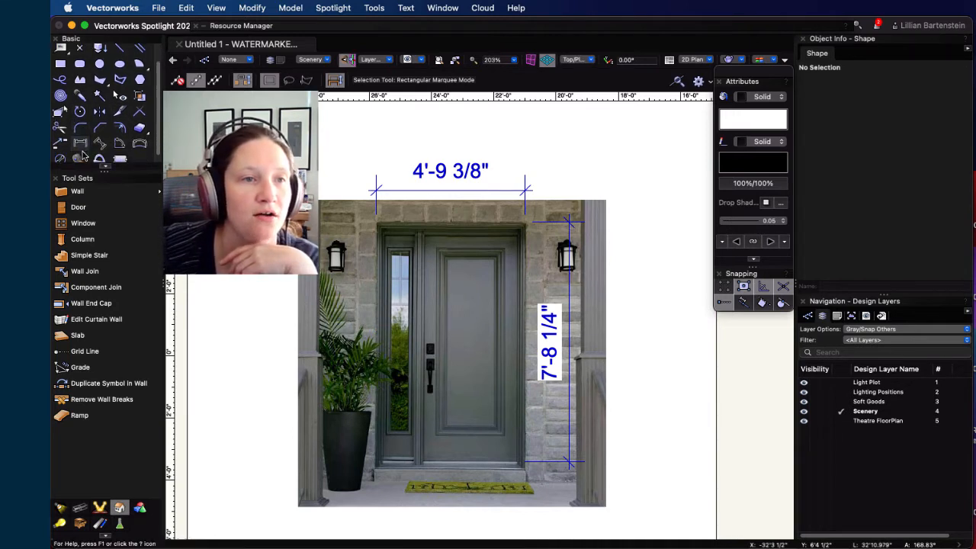
pyautogui.click(81, 145)
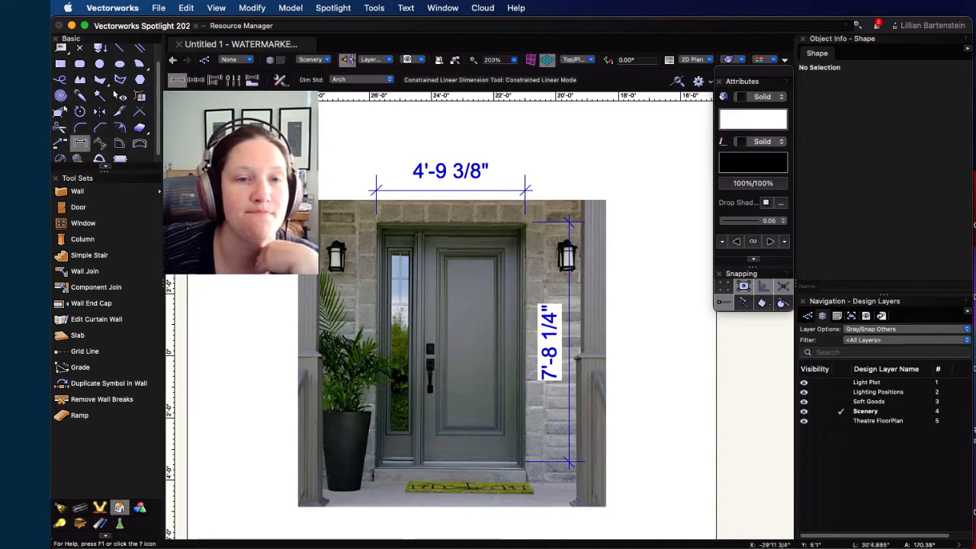
pyautogui.click(388, 247)
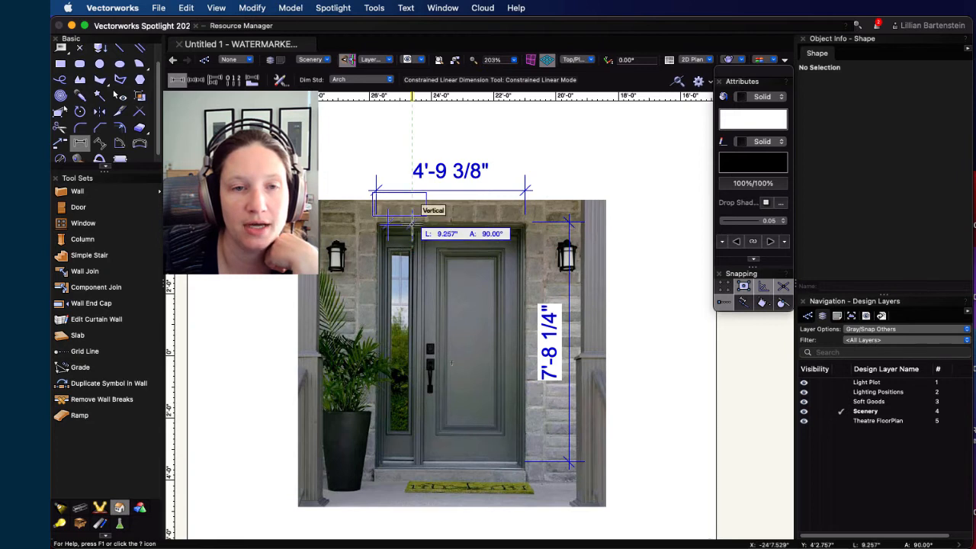
pyautogui.click(411, 220)
# Step: Dimension the glass panel's height and the distance from its lower edge to the bottom of the door in the photo
pyautogui.click(387, 249)
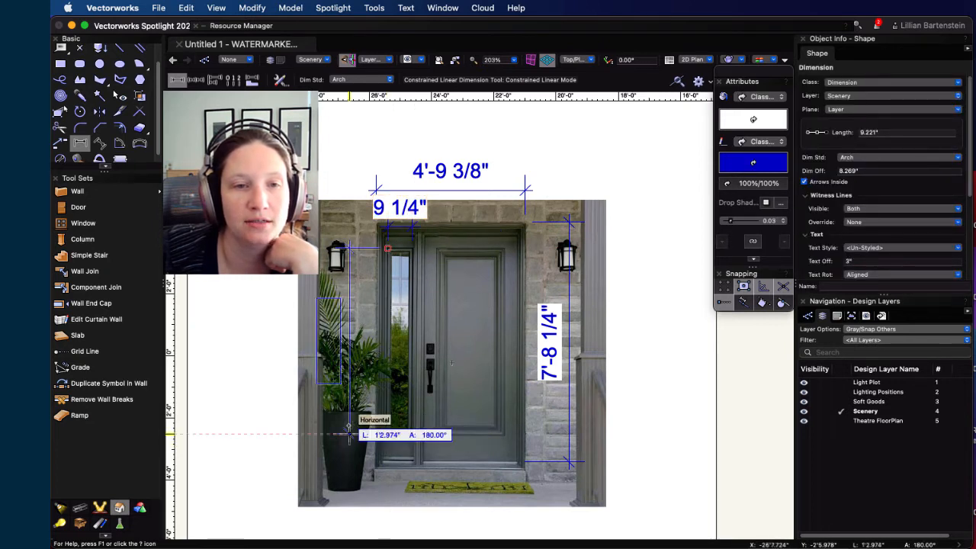
pyautogui.click(347, 430)
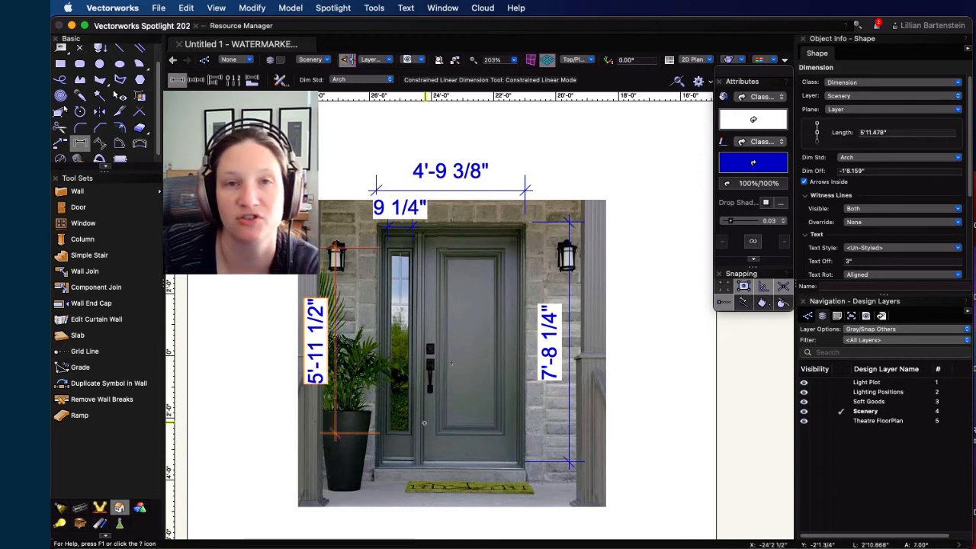
pyautogui.click(387, 434)
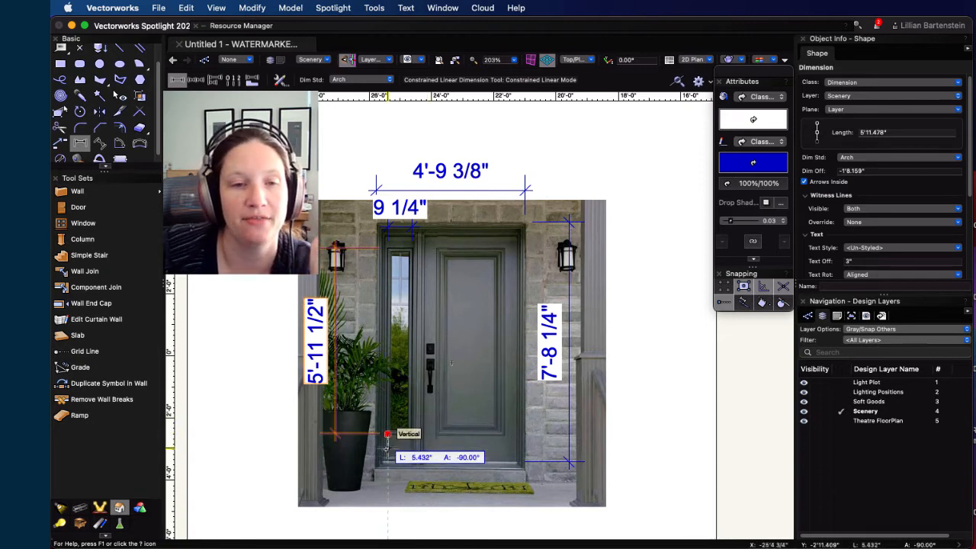
pyautogui.click(387, 461)
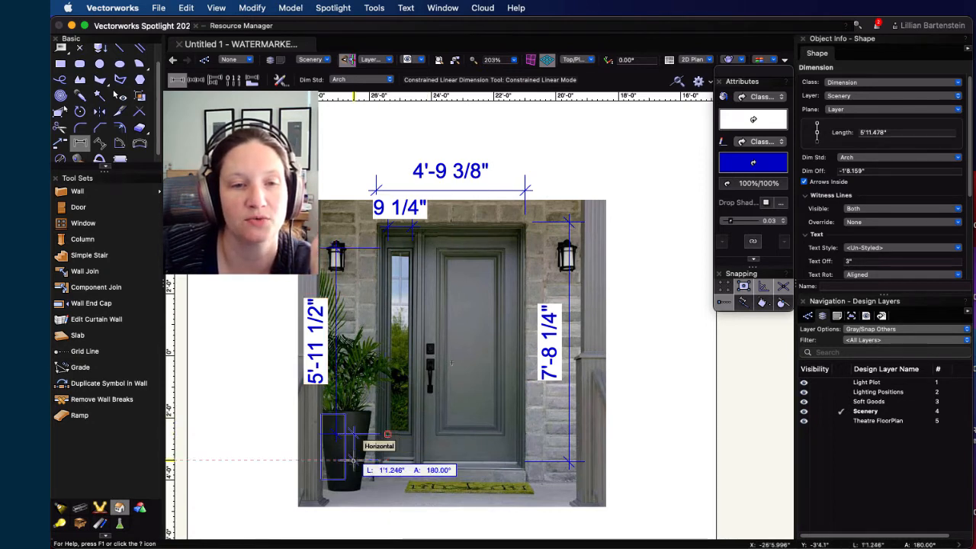
pyautogui.click(357, 460)
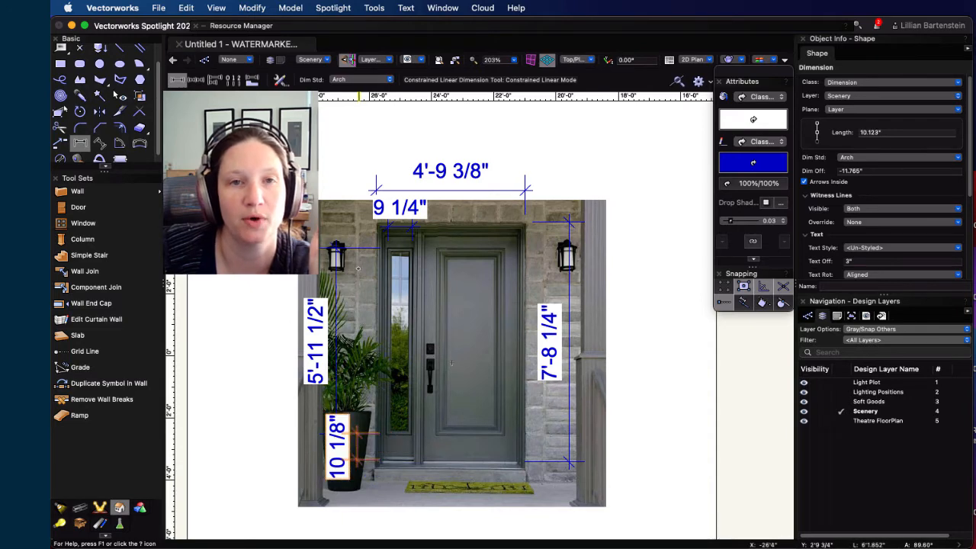
# Step: Draw a rectangle 9 1/4" wide and 6'0" high for the glass panel in the empty area beside the door elevation
pyautogui.scroll(-2, 452, 363)
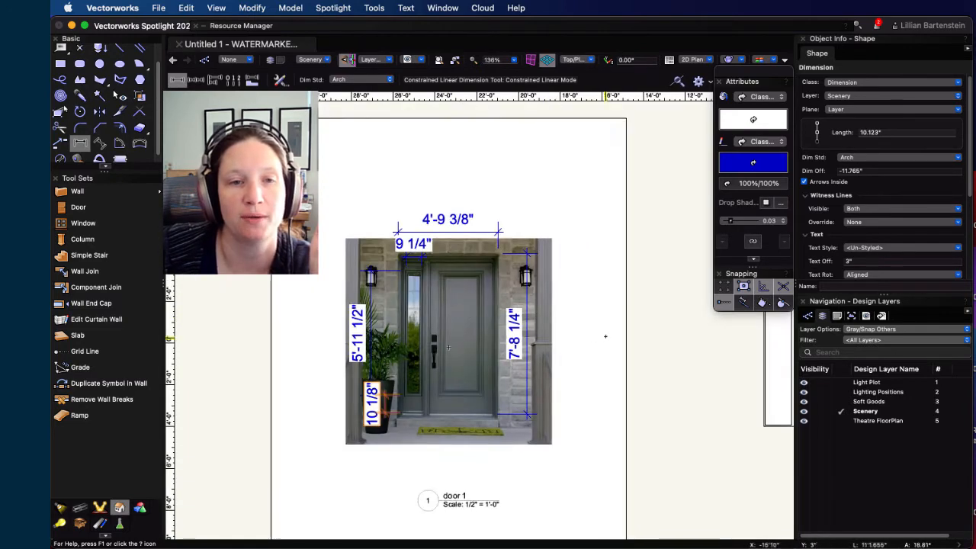
pyautogui.moveTo(660, 324); pyautogui.dragTo(409, 300, button='middle')
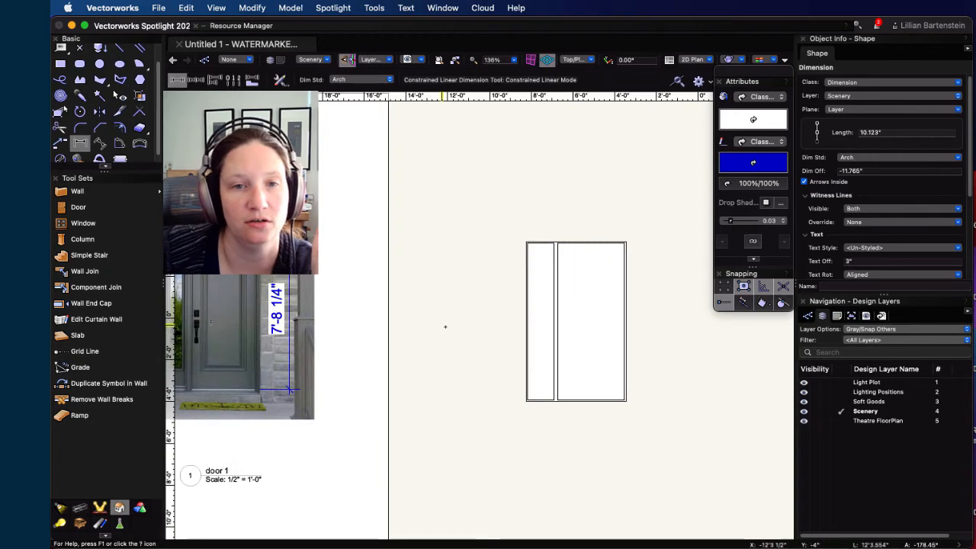
pyautogui.moveTo(441, 333); pyautogui.dragTo(512, 380, button='middle')
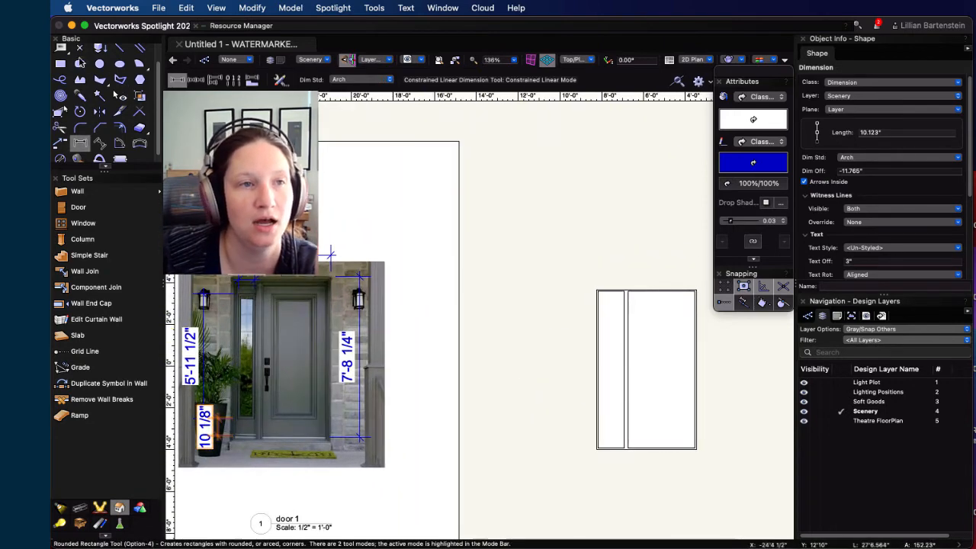
pyautogui.click(62, 67)
pyautogui.click(501, 441)
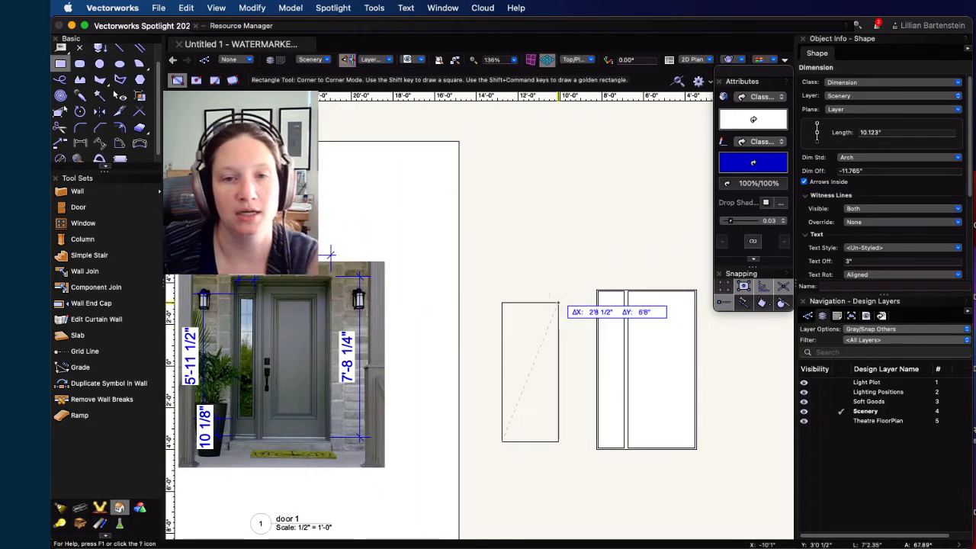
pyautogui.press('Tab')
pyautogui.write('3')
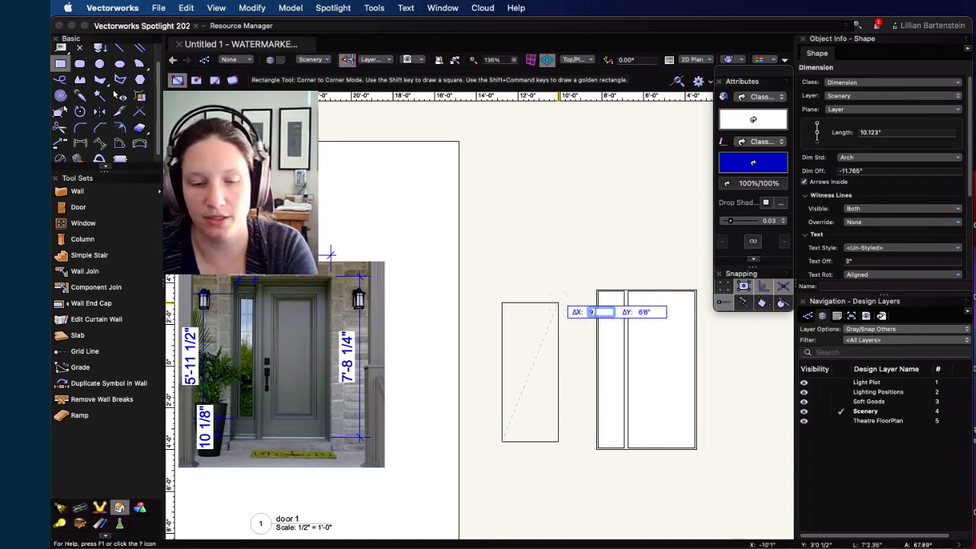
pyautogui.write("'2")
pyautogui.press('Tab')
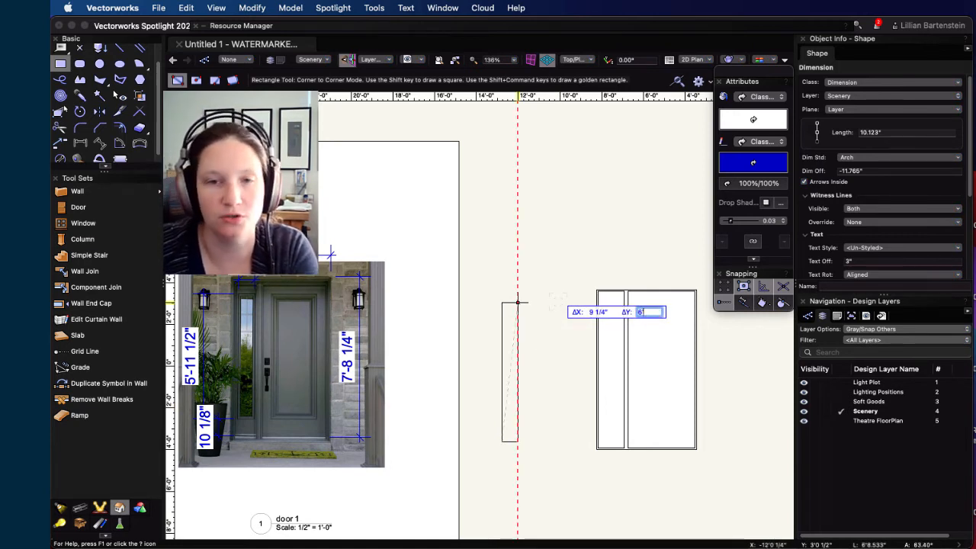
pyautogui.write("6'")
pyautogui.press('Tab')
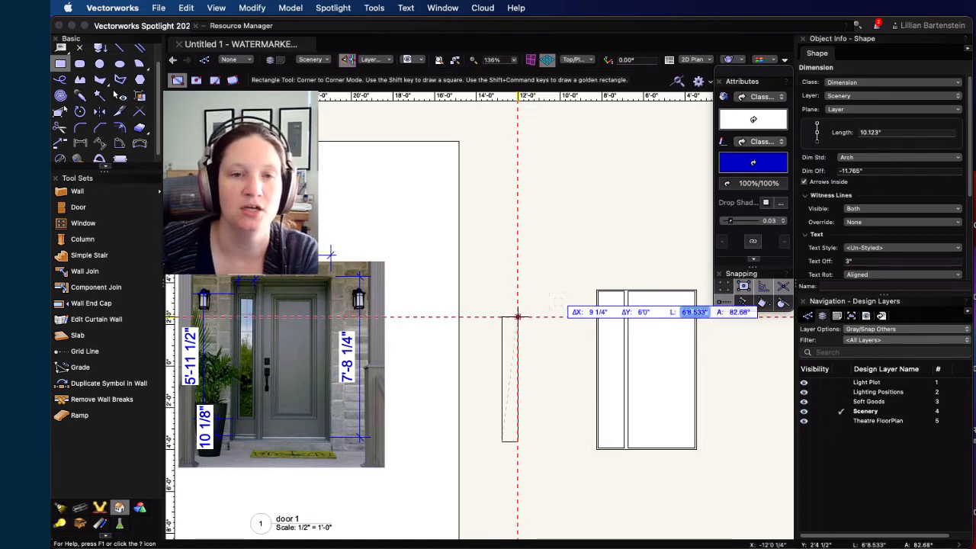
pyautogui.press('Return')
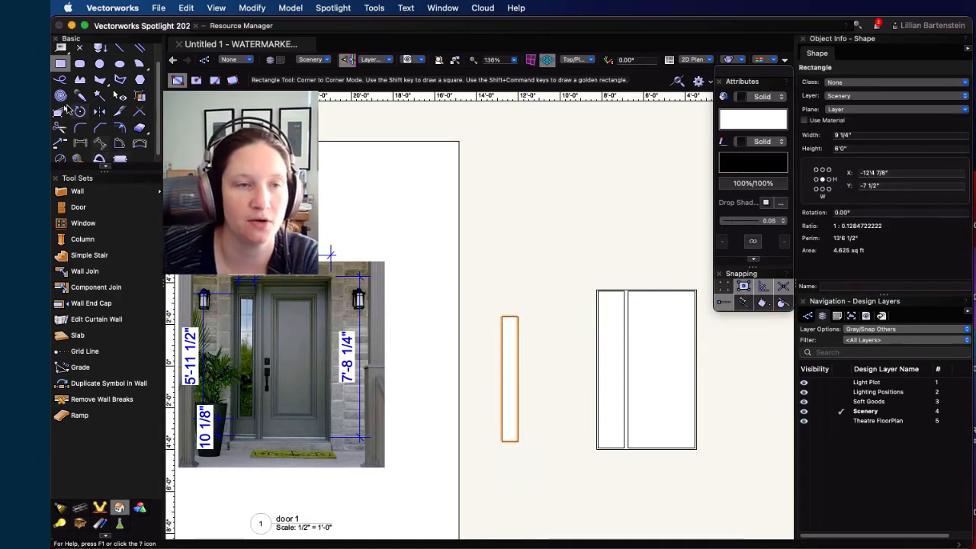
# Step: Move the glass rectangle by its bottom midpoint onto the bottom midpoint of the inner sidelight rectangle
pyautogui.scroll(2, 66, 109)
pyautogui.click(61, 52)
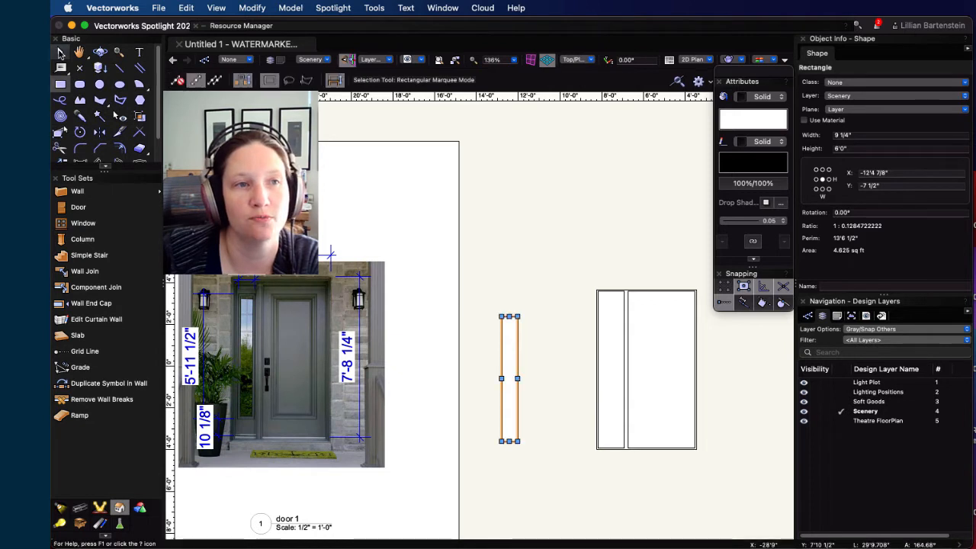
pyautogui.scroll(2, 511, 469)
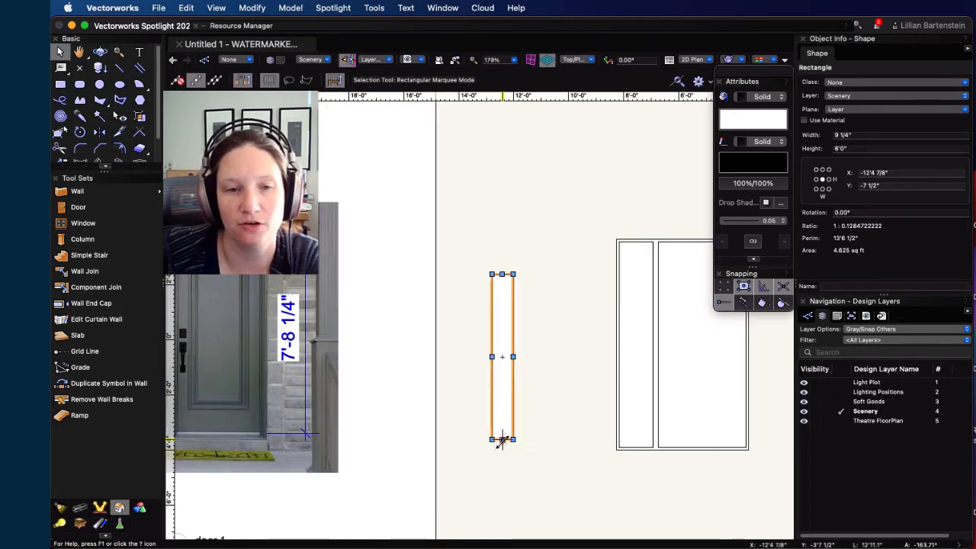
pyautogui.moveTo(502, 441); pyautogui.dragTo(637, 447)
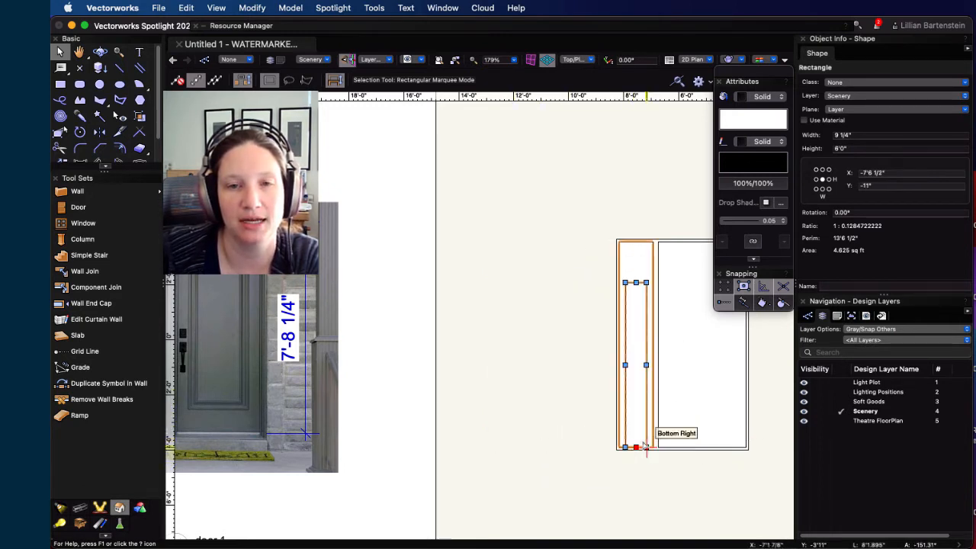
# Step: Check the dimension between the glass panel's lower edge and the bottom of the door in the reference photo
pyautogui.scroll(-2, 487, 412)
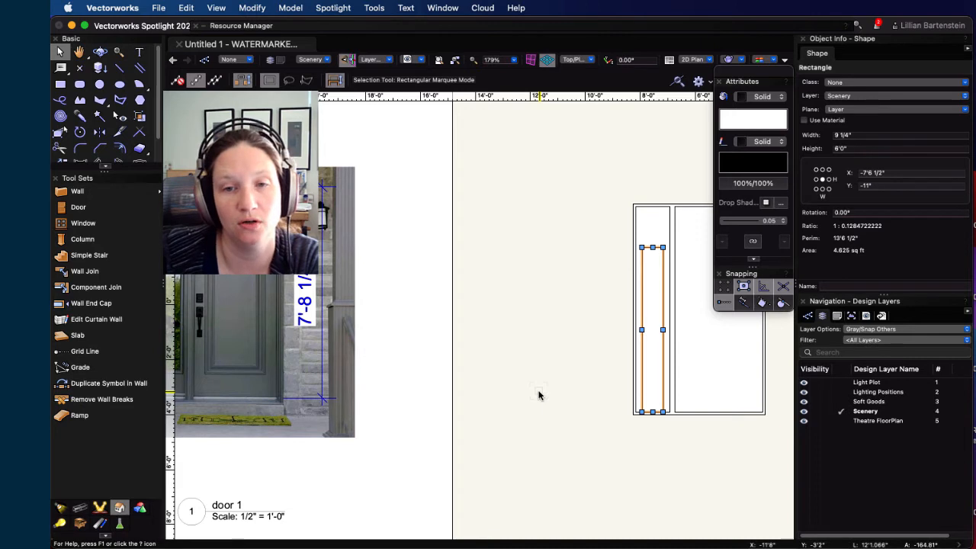
pyautogui.press('super+m')
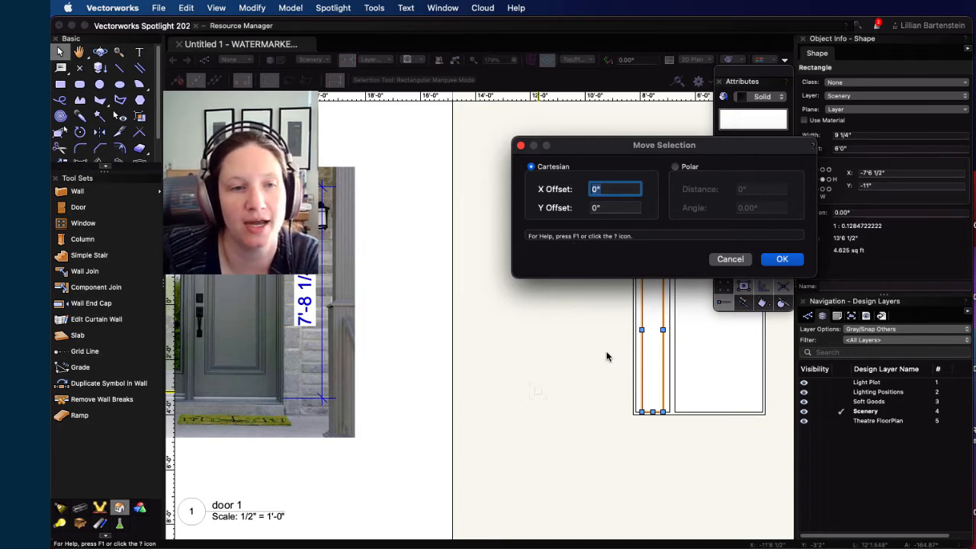
pyautogui.click(726, 259)
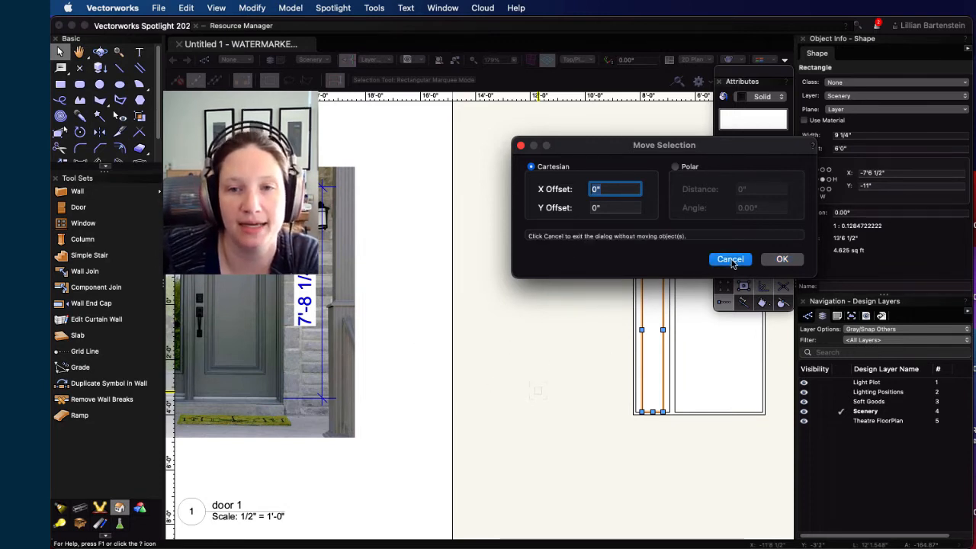
pyautogui.press('h')
pyautogui.moveTo(499, 385); pyautogui.dragTo(605, 343)
pyautogui.press('x')
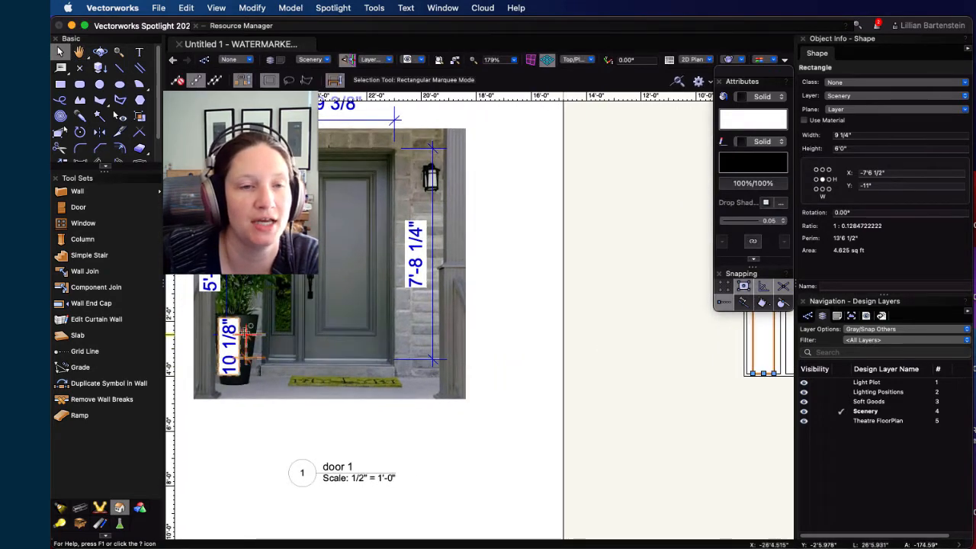
pyautogui.scroll(-1, 651, 412)
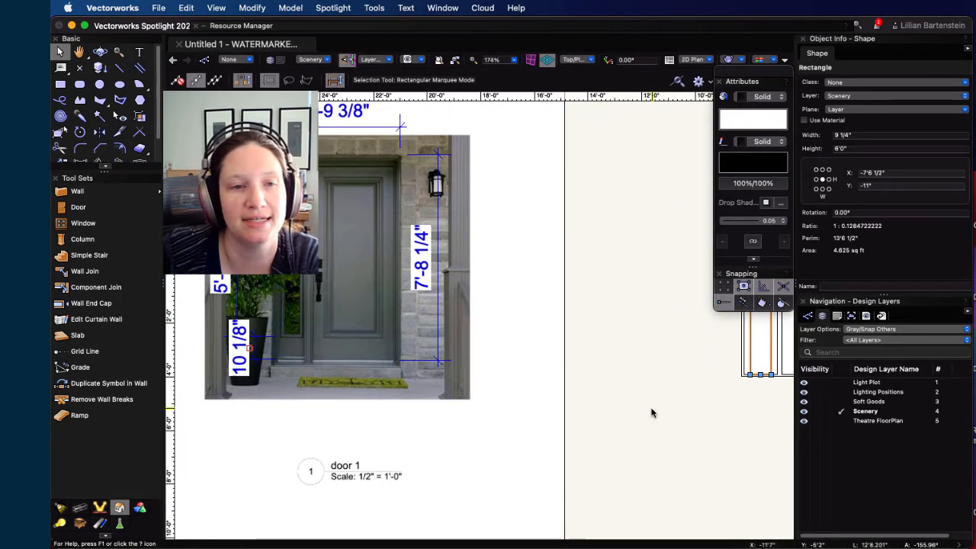
pyautogui.moveTo(661, 327); pyautogui.dragTo(472, 361, button='middle')
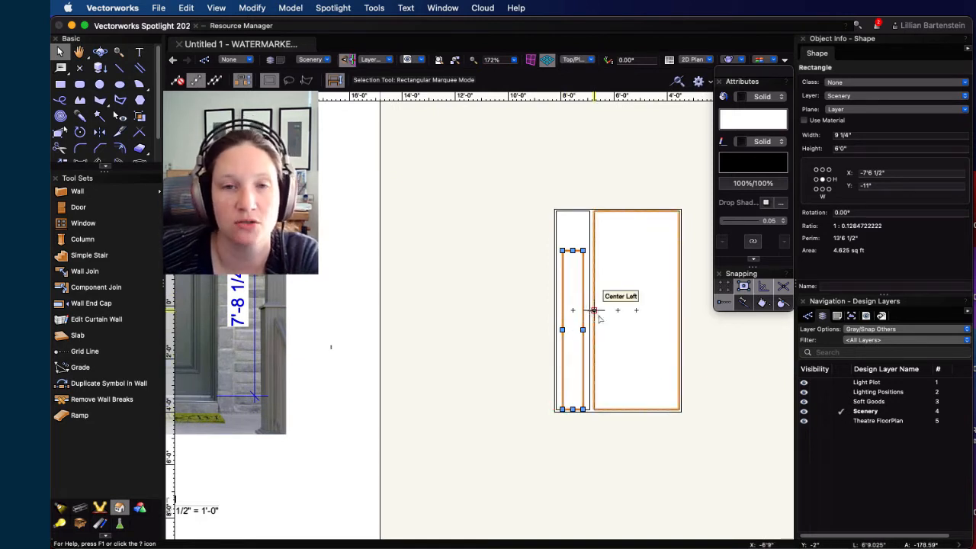
# Step: Try moving the glass rectangle with an X offset of 10", and undo the move
pyautogui.press('super+m')
pyautogui.write('10')
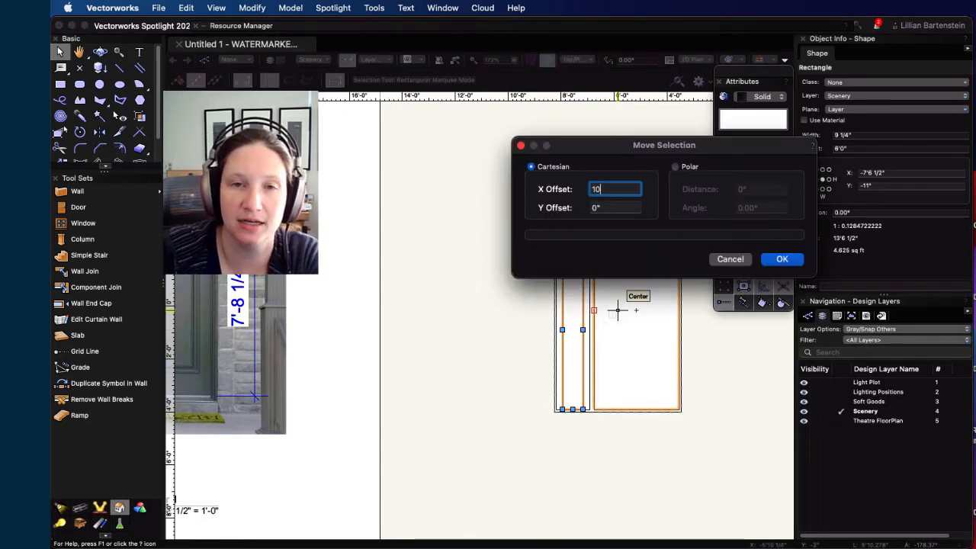
pyautogui.press('Return')
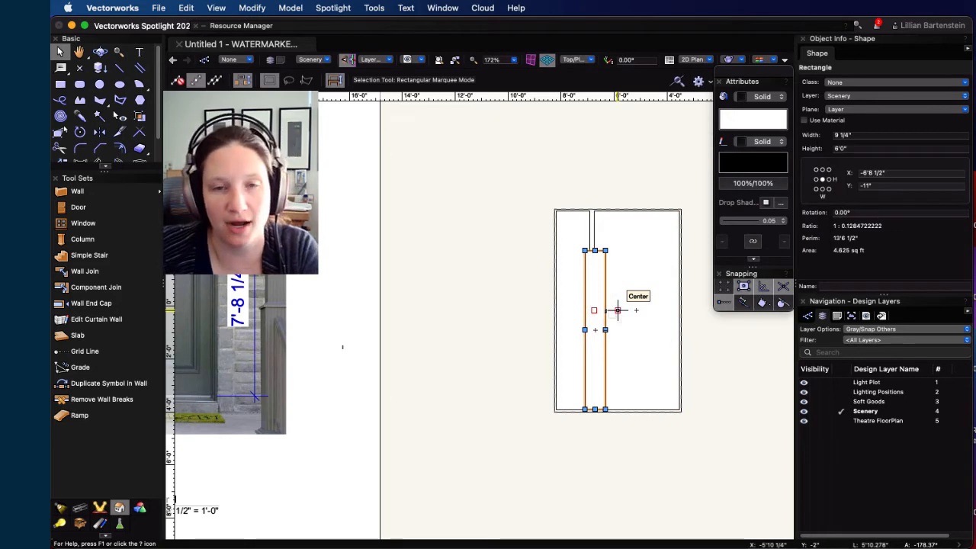
pyautogui.press('super+z')
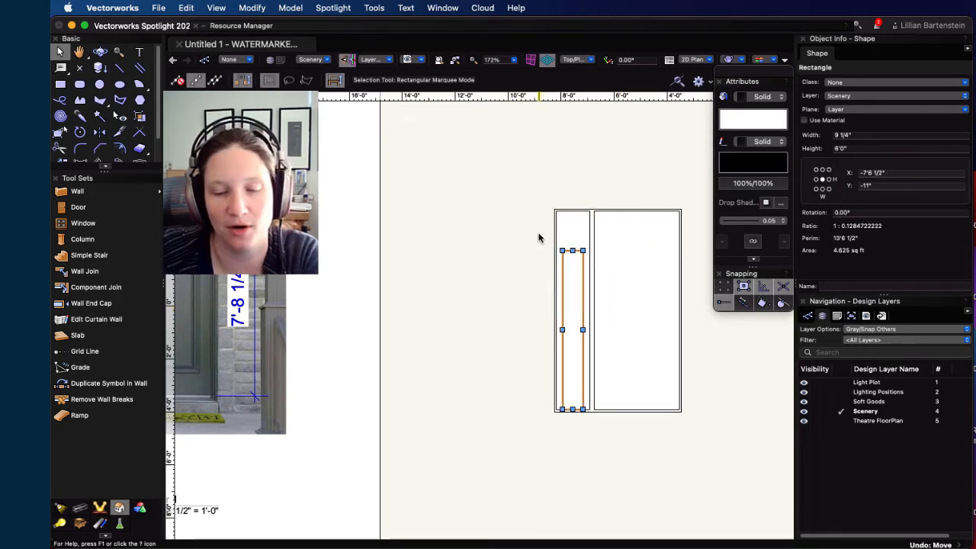
# Step: Move the glass rectangle with an X offset of 0 and a Y offset of 10", and deselect it
pyautogui.press('super+m')
pyautogui.write('0')
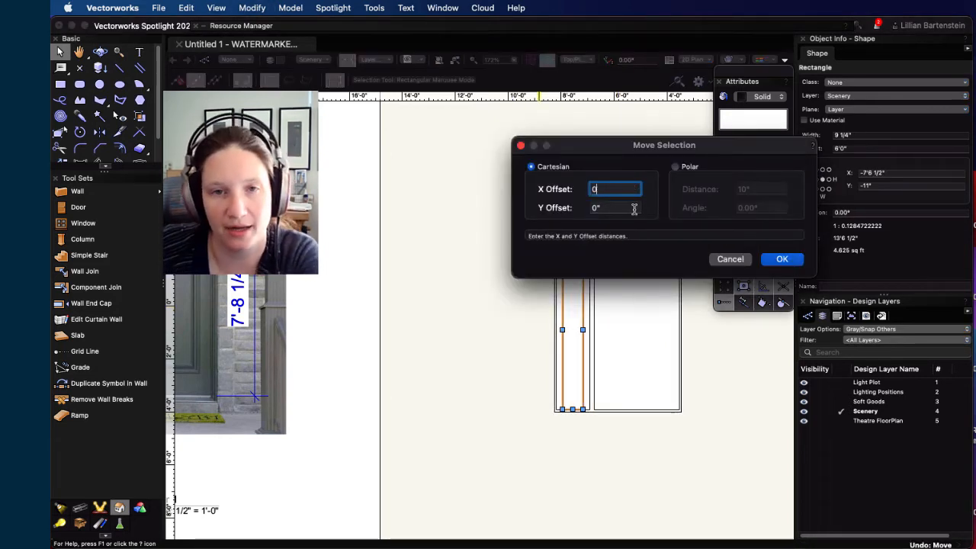
pyautogui.press('Tab')
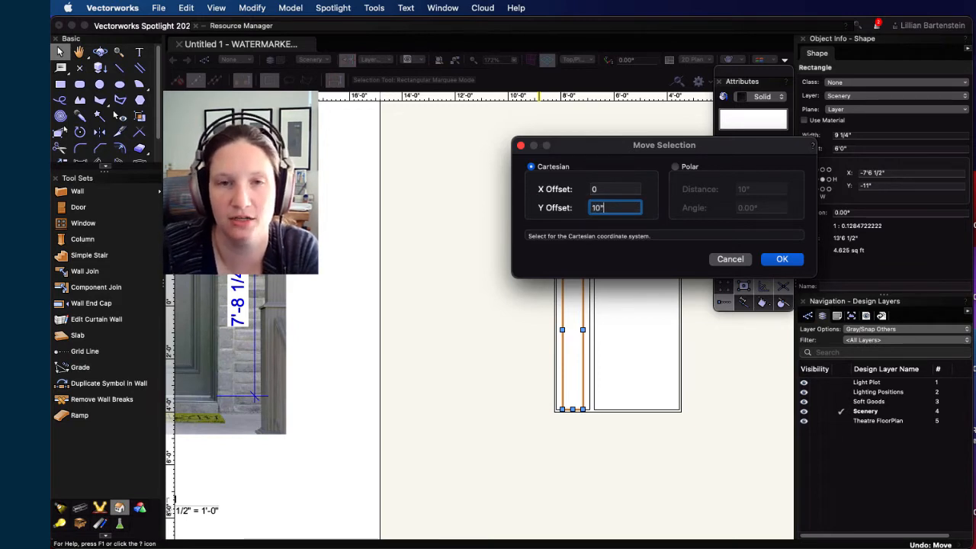
pyautogui.press('Return')
pyautogui.click(706, 399)
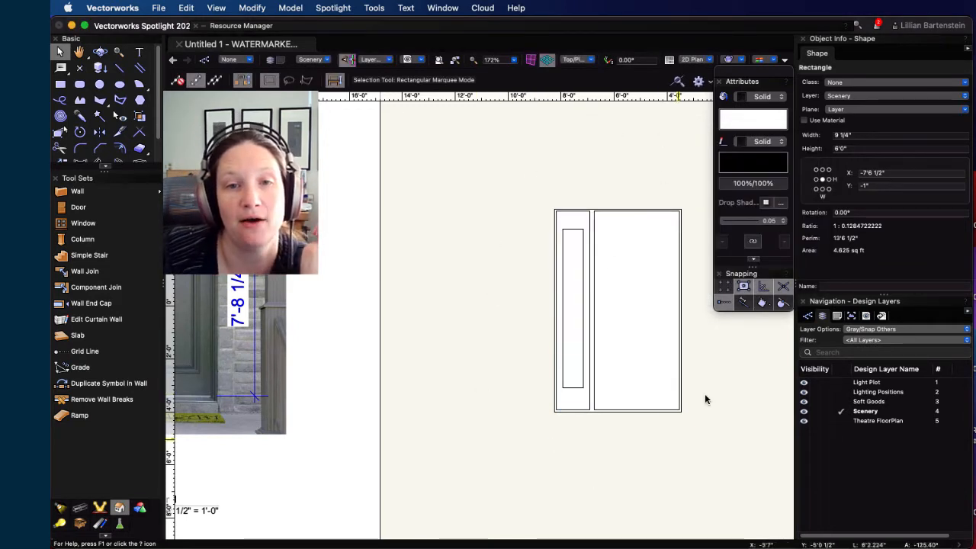
# Step: Offset a copy of the sidelight's glass rectangle inward by 3/4" for the trim around the glass
pyautogui.hscroll(-5, 429, 363)
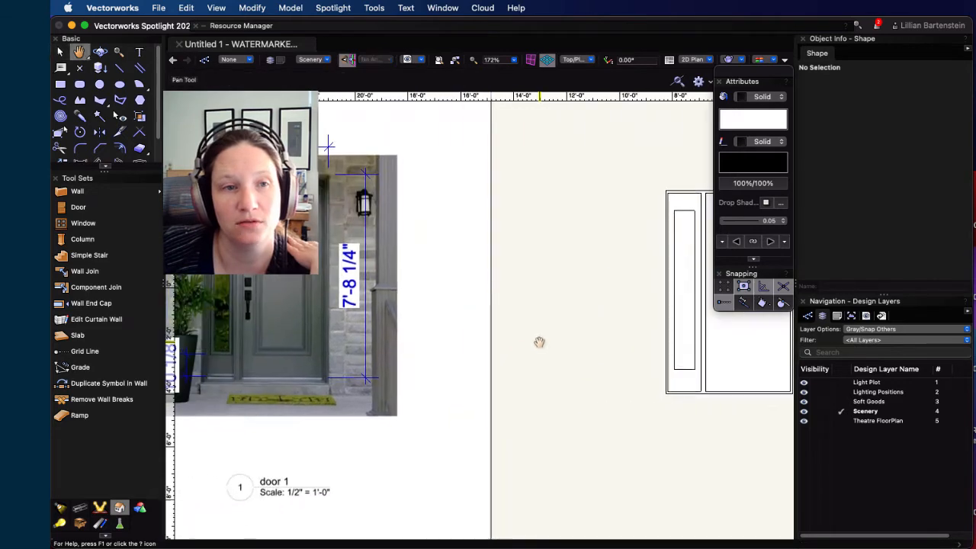
pyautogui.scroll(-3, 534, 358)
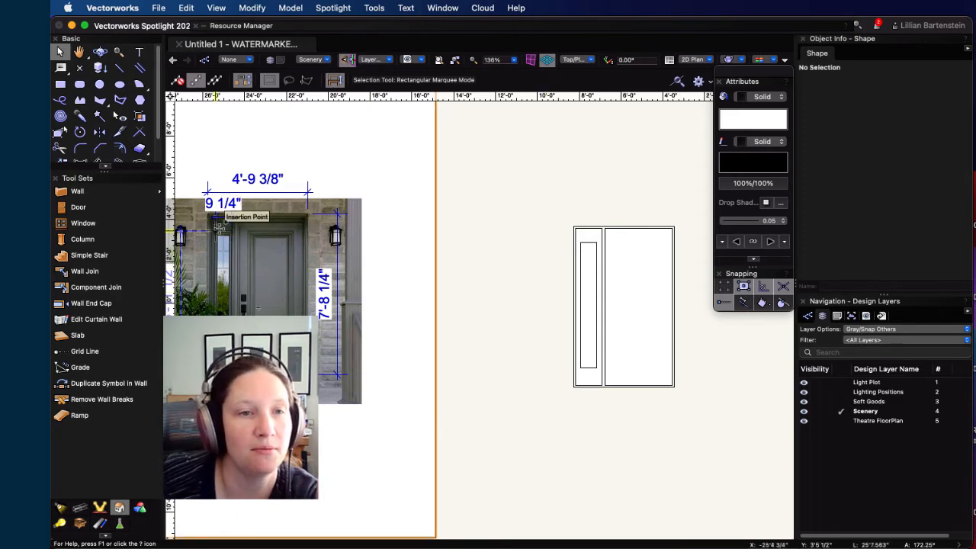
pyautogui.scroll(5, 219, 226)
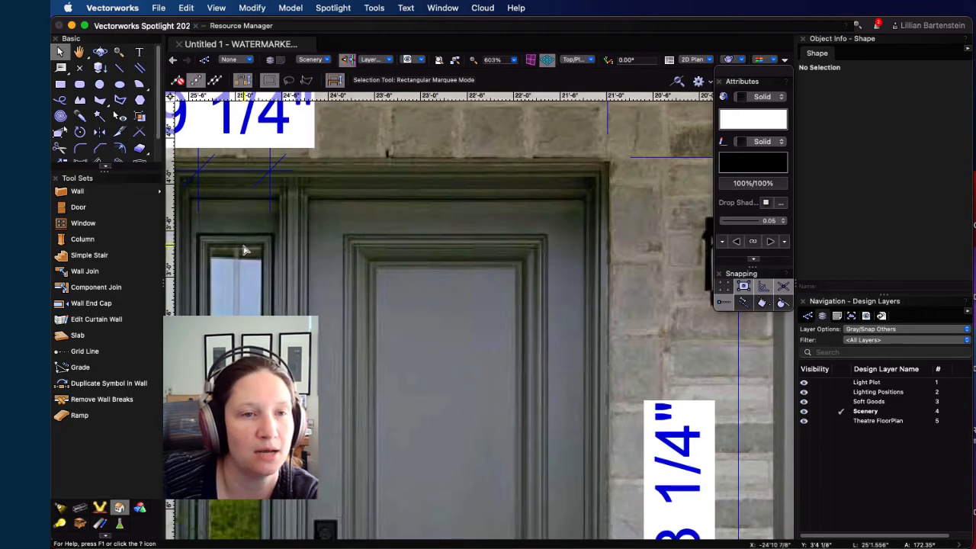
pyautogui.scroll(-5, 238, 245)
pyautogui.click(617, 390)
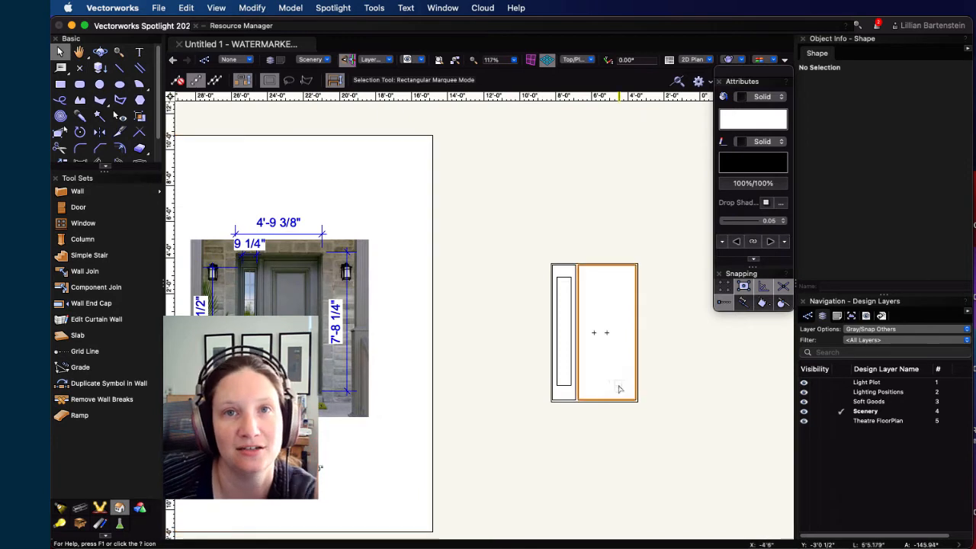
pyautogui.click(566, 347)
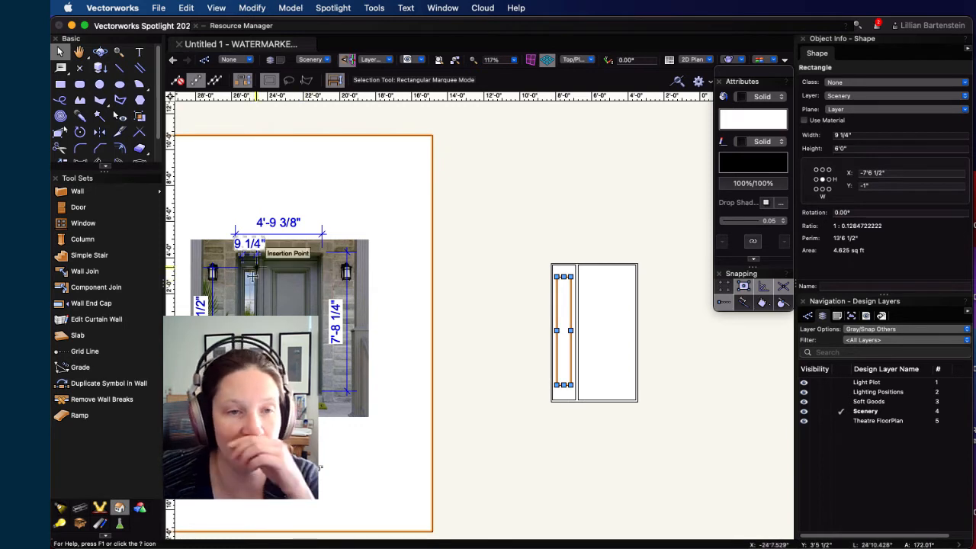
pyautogui.click(119, 149)
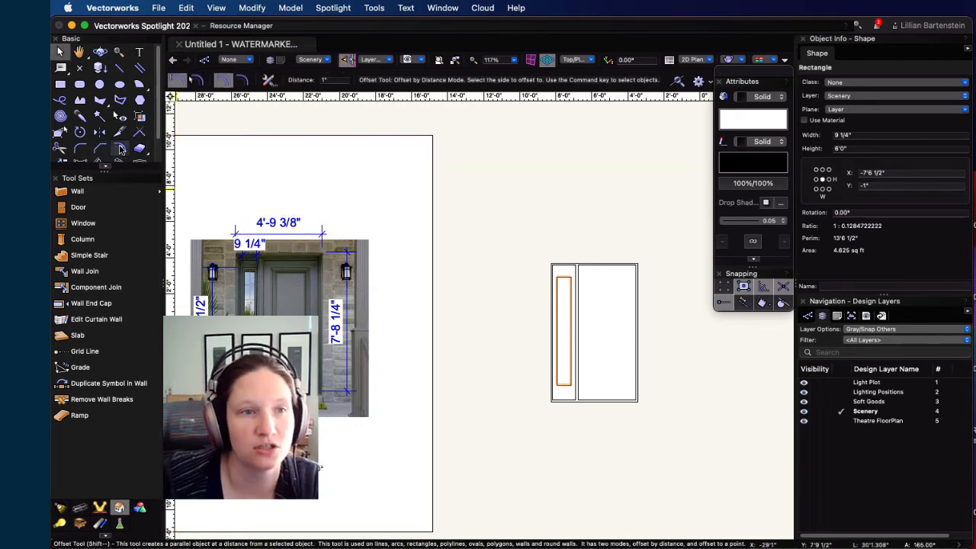
pyautogui.doubleClick(326, 80)
pyautogui.write('3/')
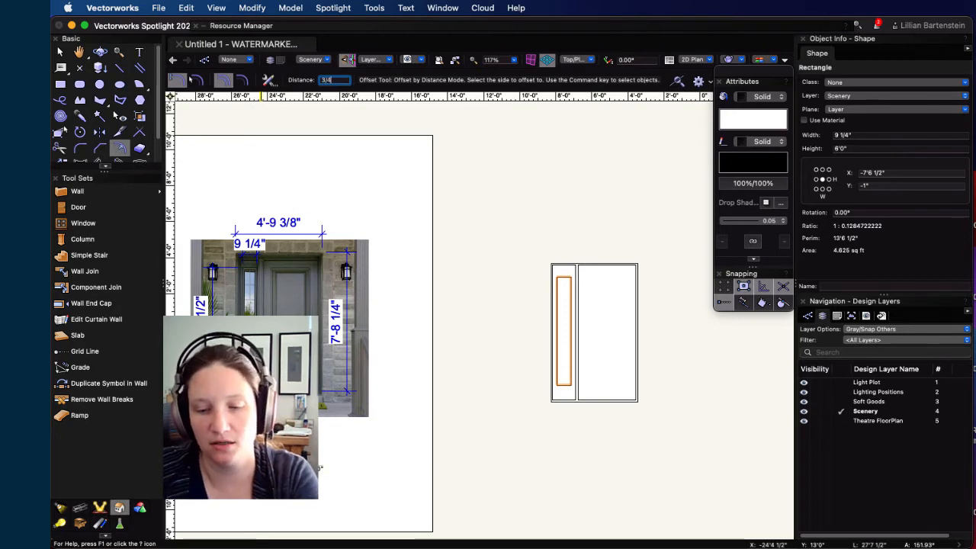
pyautogui.write('4')
pyautogui.scroll(4, 482, 198)
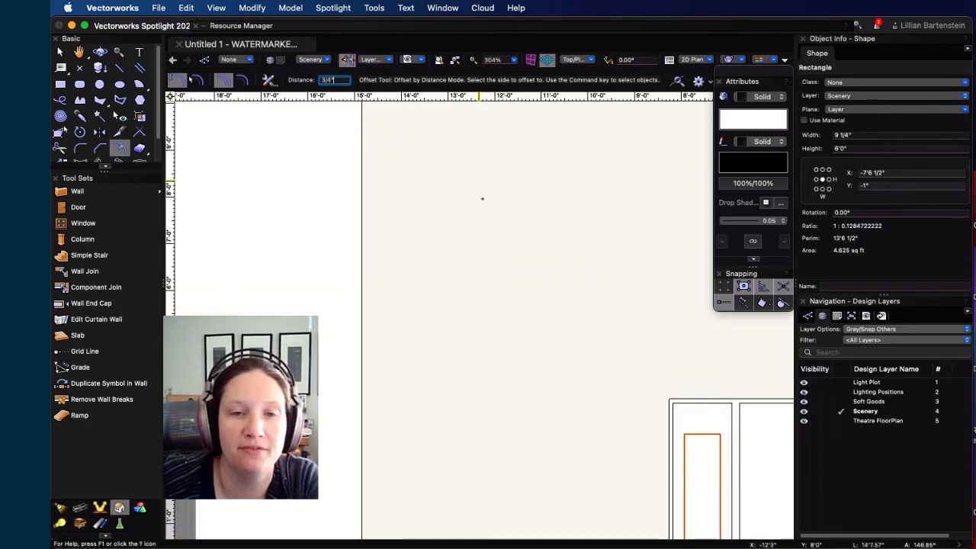
pyautogui.click(702, 474)
pyautogui.scroll(-4, 620, 452)
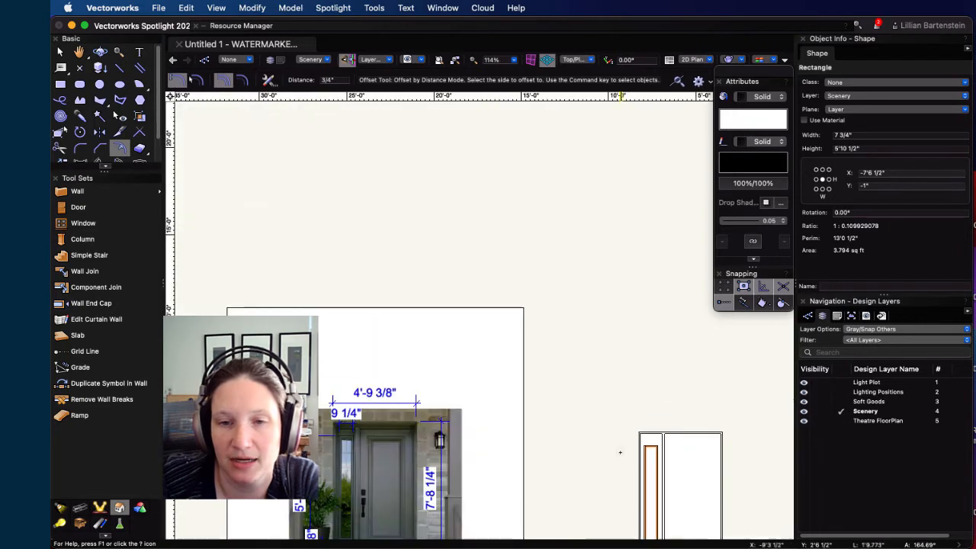
pyautogui.moveTo(673, 511); pyautogui.dragTo(629, 383, button='middle')
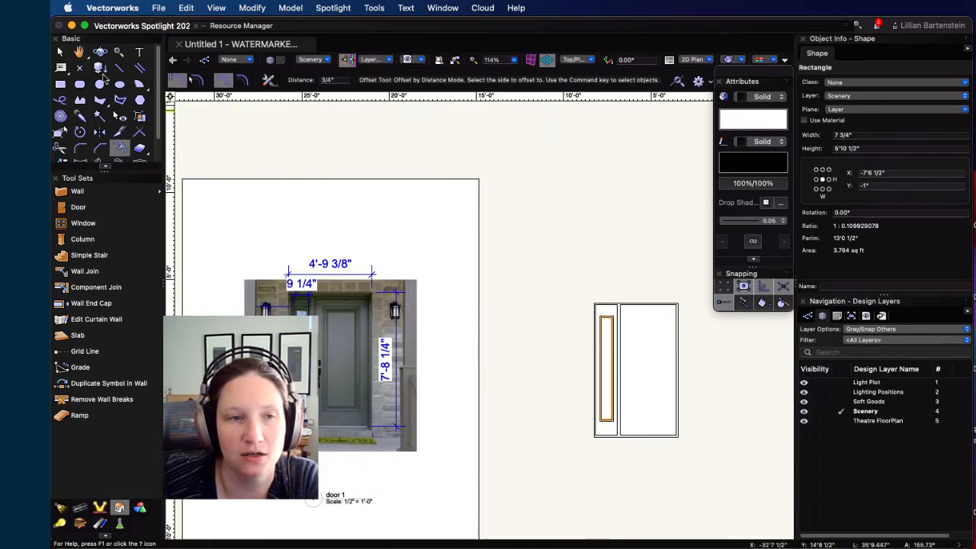
pyautogui.click(60, 51)
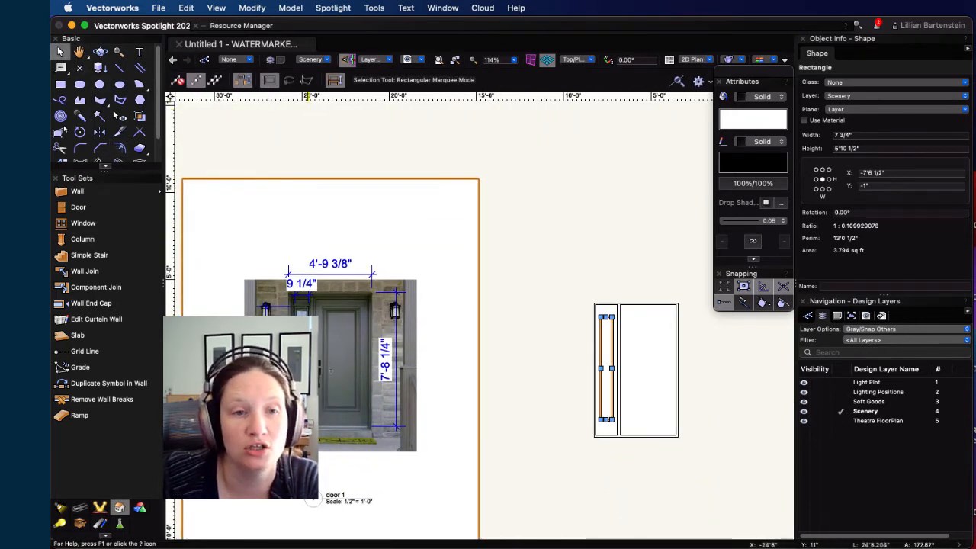
pyautogui.scroll(8, 293, 299)
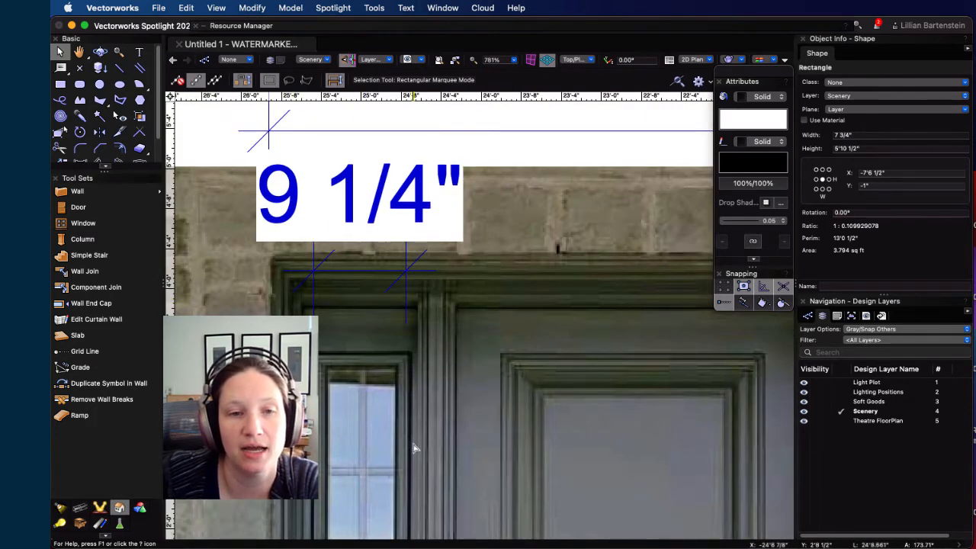
pyautogui.scroll(-7, 413, 448)
pyautogui.moveTo(666, 450); pyautogui.dragTo(450, 248, button='middle')
pyautogui.scroll(-1, 464, 257)
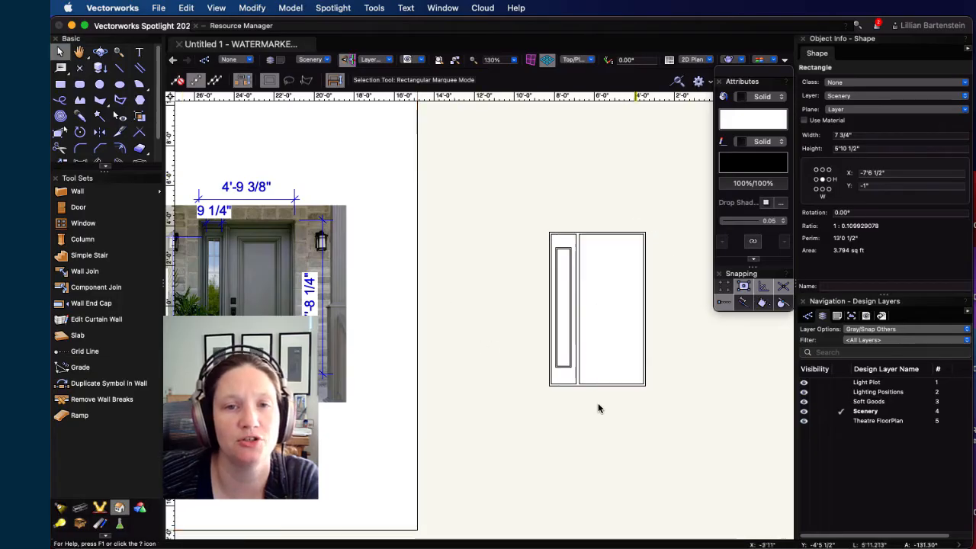
pyautogui.click(682, 335)
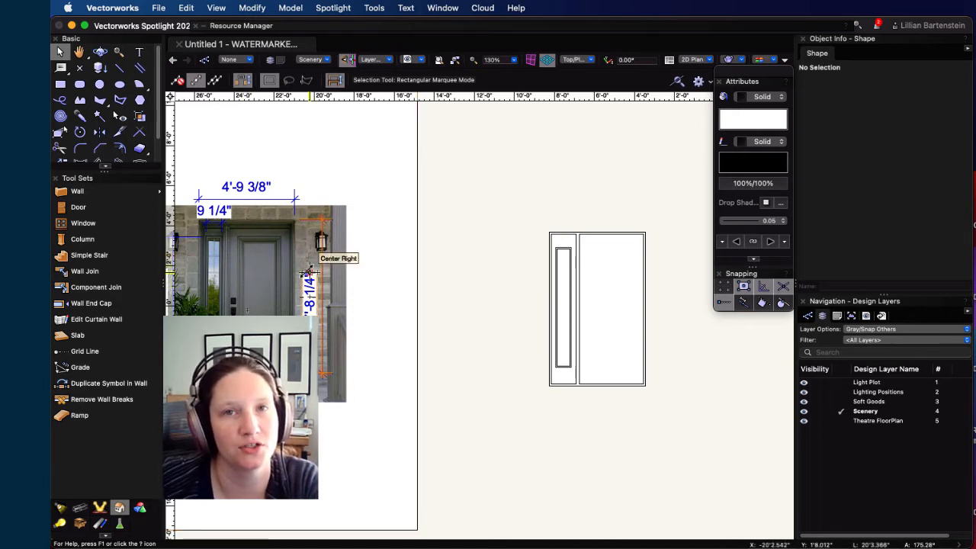
# Step: Dimension the height of the door slab in the reference photo with the Constrained Linear Dimension tool
pyautogui.scroll(-3, 93, 138)
pyautogui.click(83, 138)
pyautogui.scroll(2, 345, 271)
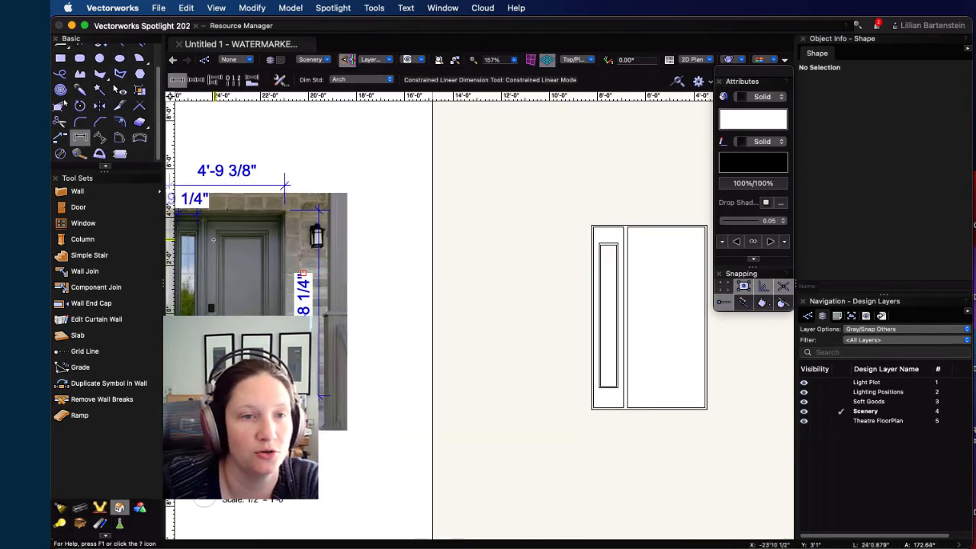
pyautogui.moveTo(264, 260); pyautogui.dragTo(353, 243, button='middle')
pyautogui.scroll(4, 346, 242)
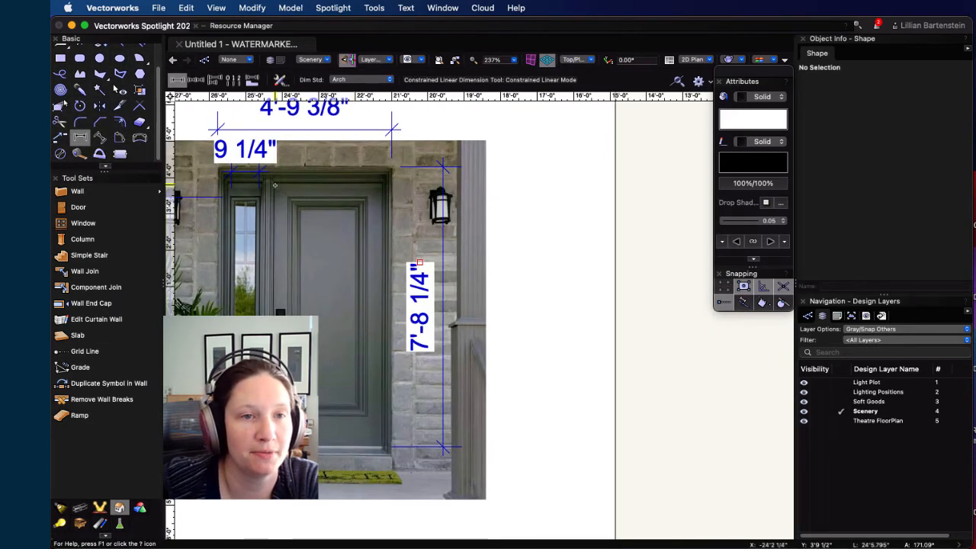
pyautogui.click(275, 185)
pyautogui.click(275, 445)
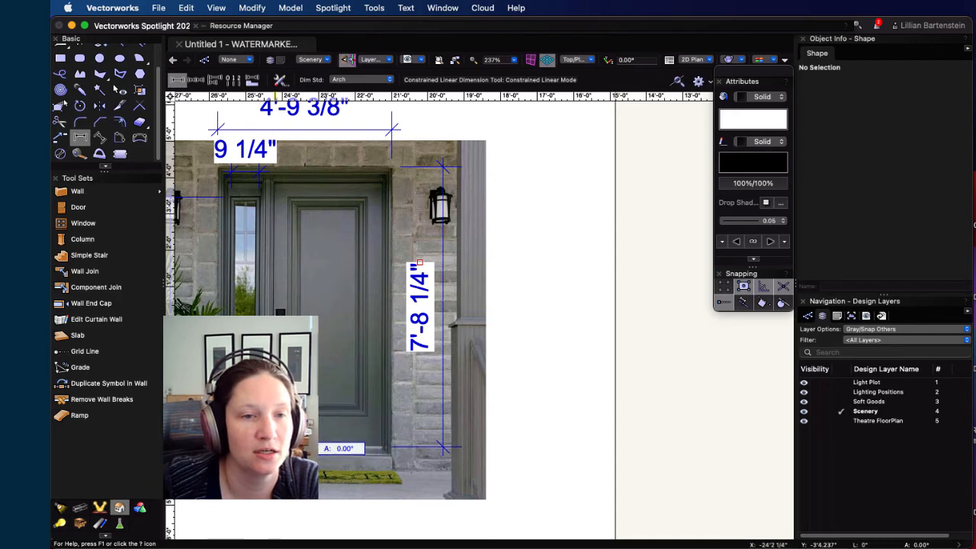
pyautogui.click(239, 427)
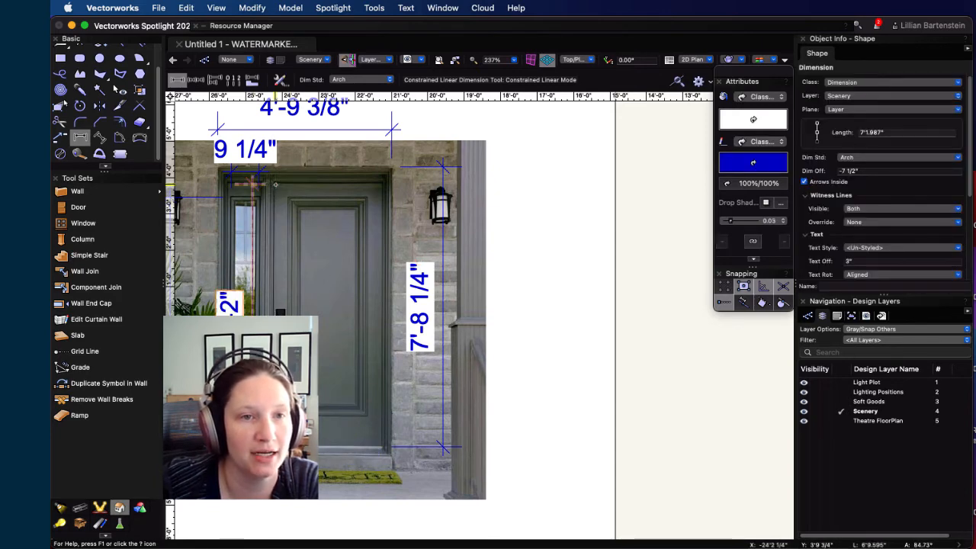
# Step: Dimension the width of the door slab along its upper edge in the reference photo
pyautogui.click(275, 185)
pyautogui.click(383, 185)
pyautogui.click(384, 170)
pyautogui.scroll(-1, 359, 250)
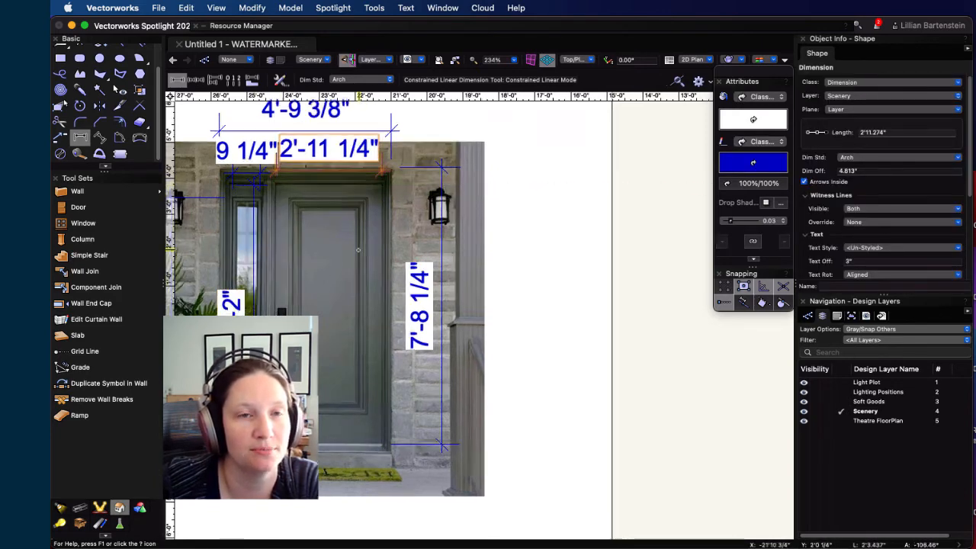
# Step: Draw a rectangle 3'0" wide and 7'2" high for the door slab in the empty area beside the elevation
pyautogui.scroll(-3, 358, 250)
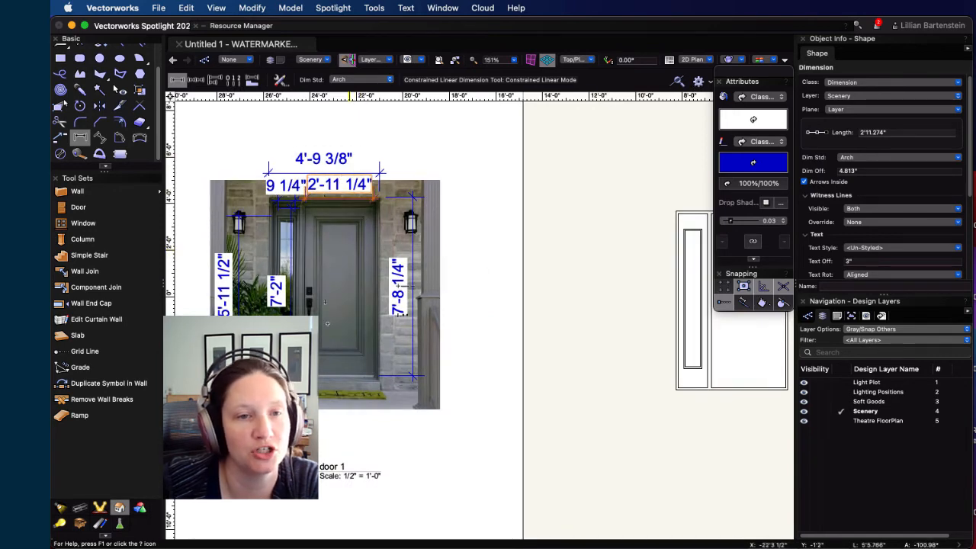
pyautogui.moveTo(475, 278)
pyautogui.mouseDown(button='middle')
pyautogui.moveTo(389, 272)
pyautogui.moveTo(239, 318)
pyautogui.mouseUp(button='middle')
pyautogui.press('4')
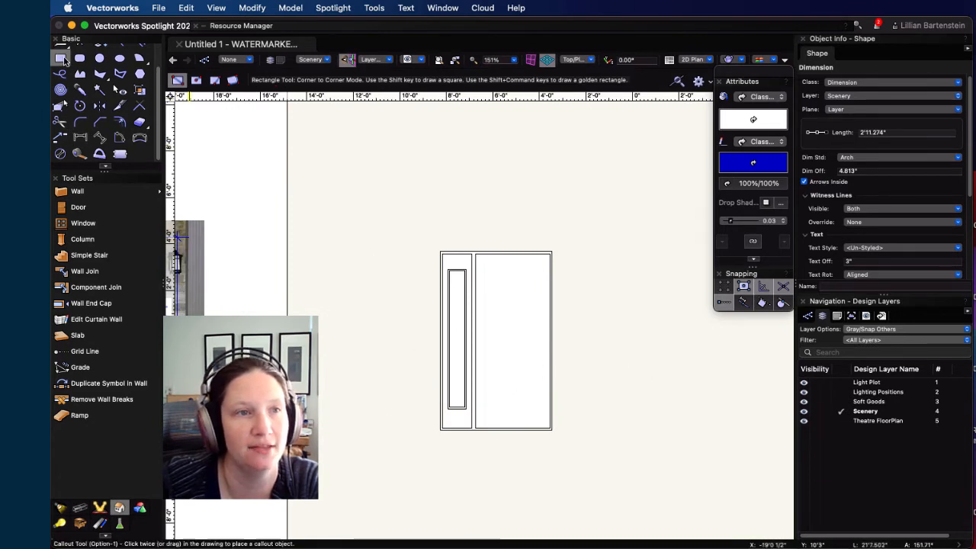
pyautogui.scroll(3, 78, 81)
pyautogui.click(571, 432)
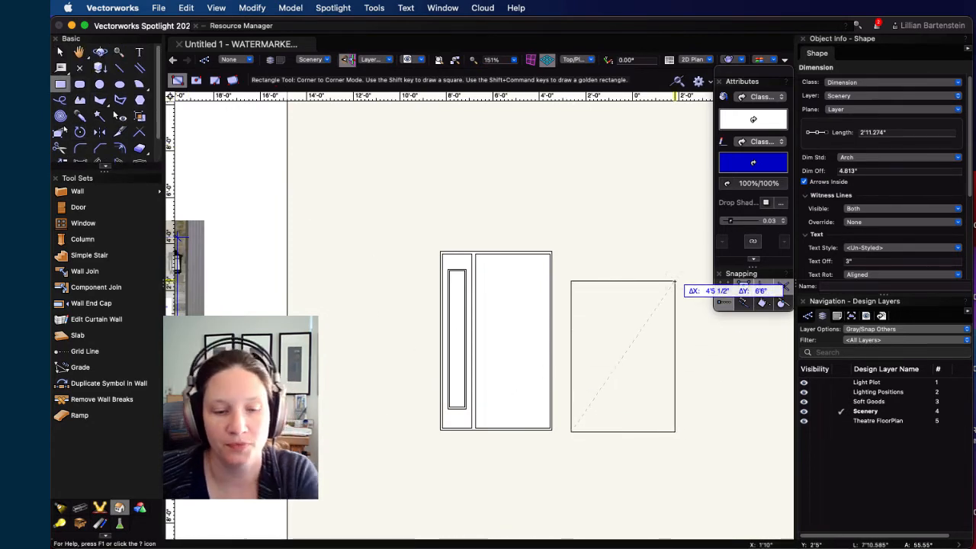
pyautogui.write('7')
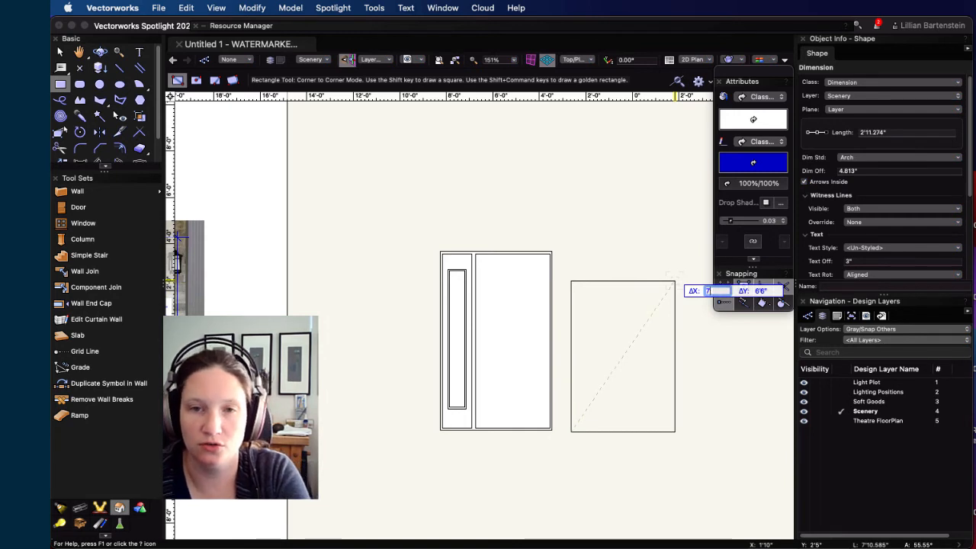
pyautogui.press('Tab')
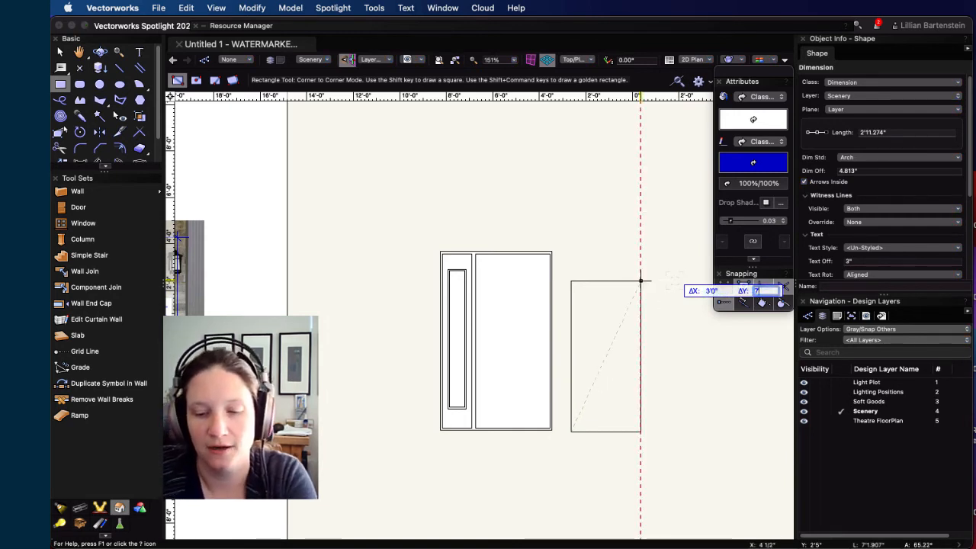
pyautogui.write("7'2")
pyautogui.press('Tab')
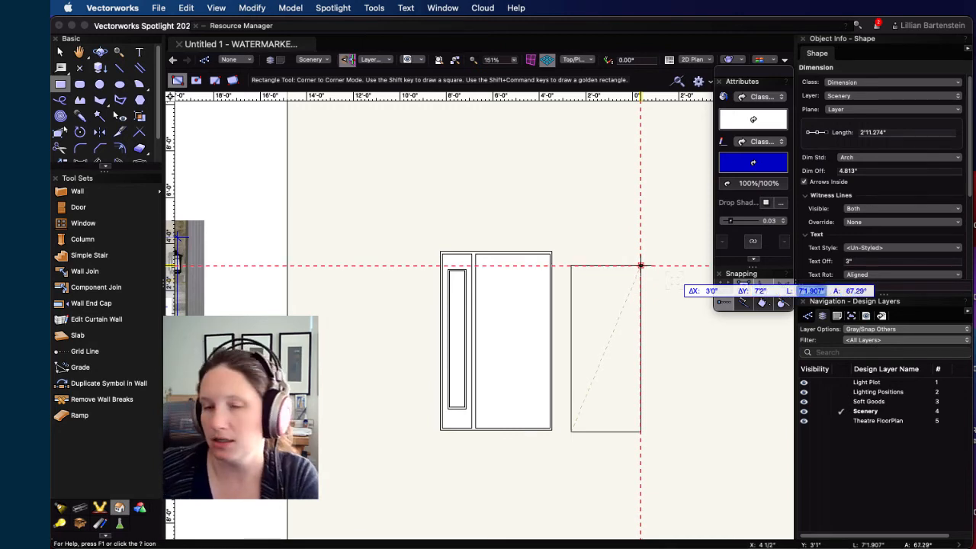
pyautogui.press('Return')
# Step: Move the door slab rectangle by its bottom midpoint onto the bottom midpoint of the inner door rectangle
pyautogui.click(61, 51)
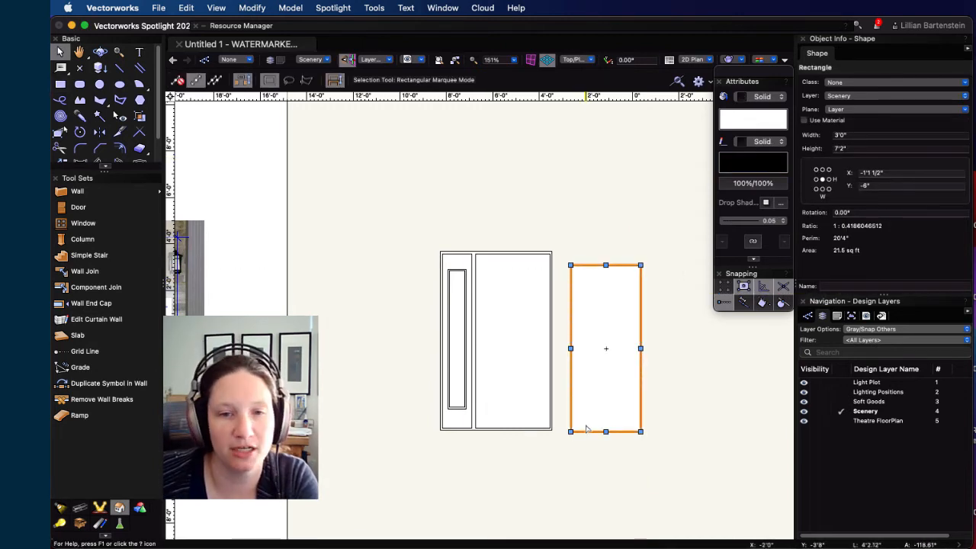
pyautogui.moveTo(606, 431); pyautogui.dragTo(512, 428)
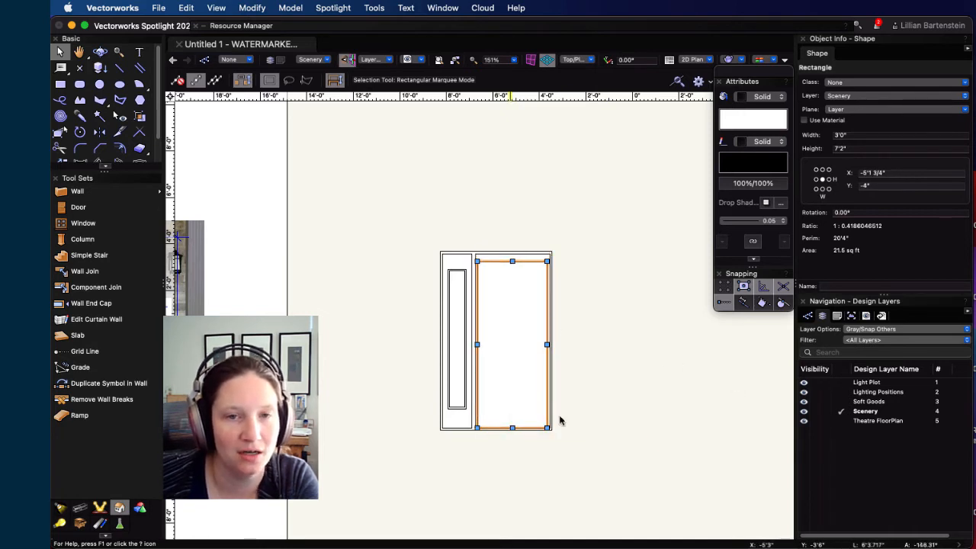
pyautogui.scroll(3, 468, 332)
pyautogui.scroll(-2, 574, 371)
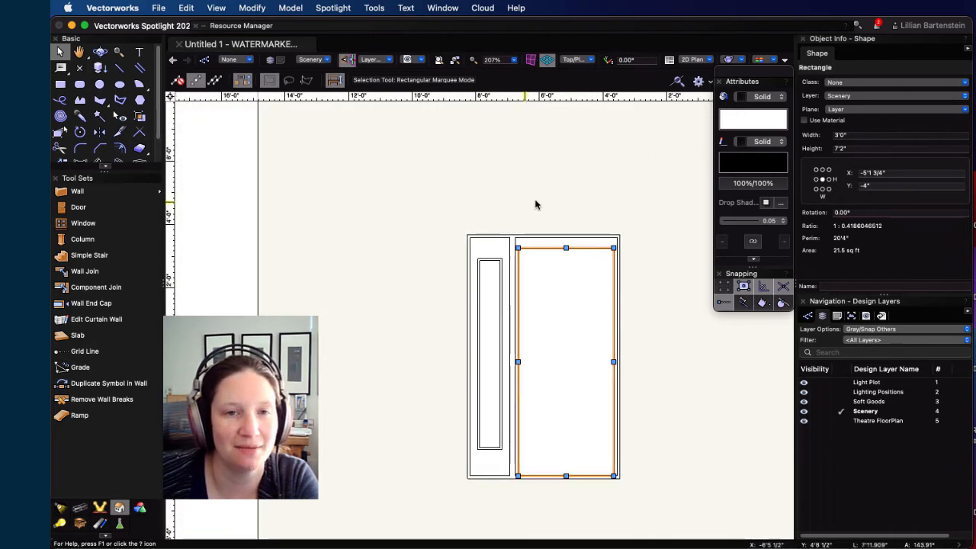
# Step: Move the door slab rectangle up 2" by its center point so it is centered in the inner door rectangle
pyautogui.scroll(1, 575, 357)
pyautogui.scroll(2, 576, 357)
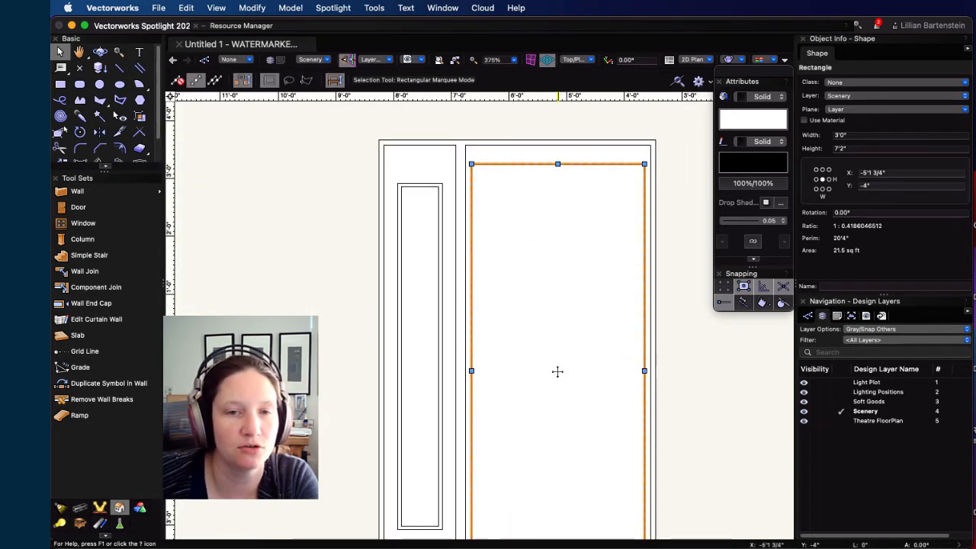
pyautogui.moveTo(557, 372); pyautogui.dragTo(558, 361)
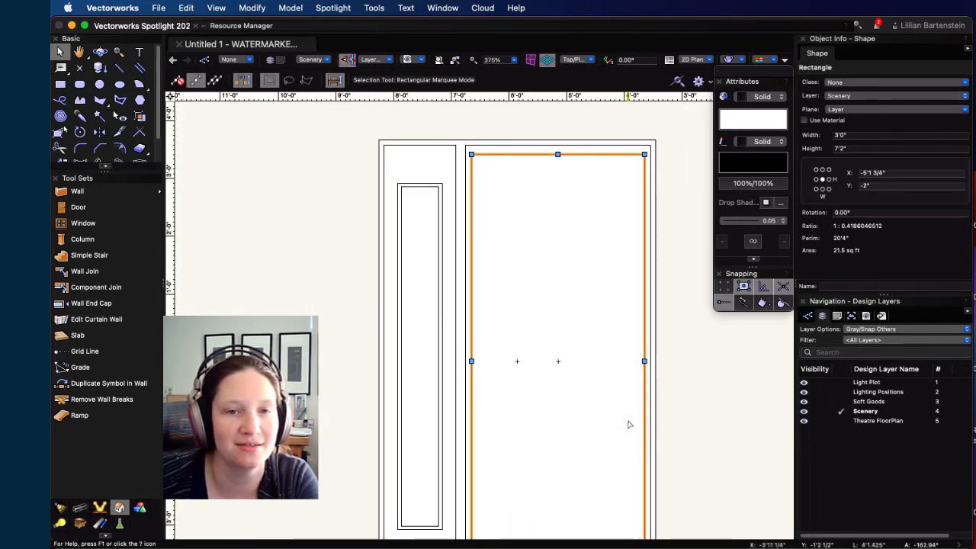
pyautogui.scroll(-4, 508, 329)
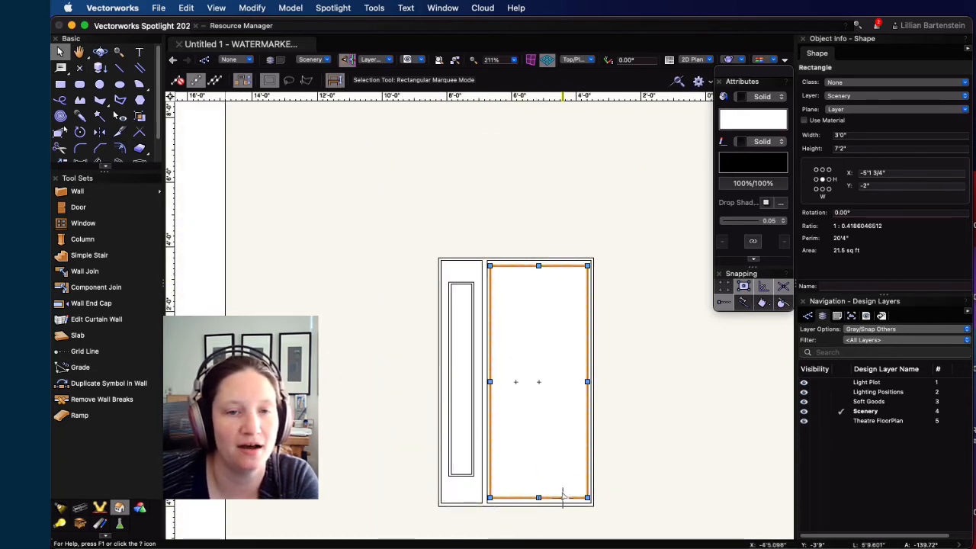
pyautogui.moveTo(401, 484); pyautogui.dragTo(392, 417, button='middle')
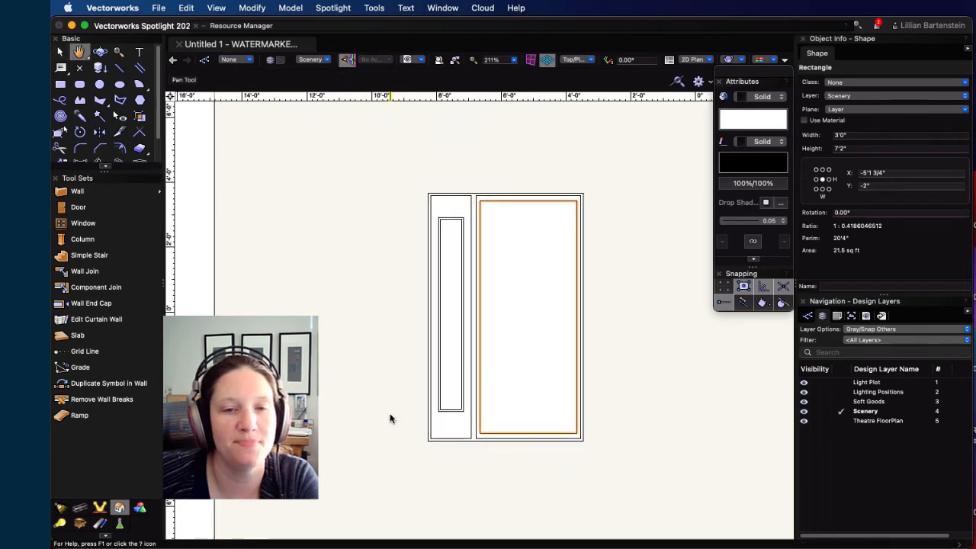
# Step: Examine the door's inner panel in the reference photo and compare its placement with the sidelight and slab in the elevation
pyautogui.moveTo(284, 428); pyautogui.dragTo(500, 422, button='middle')
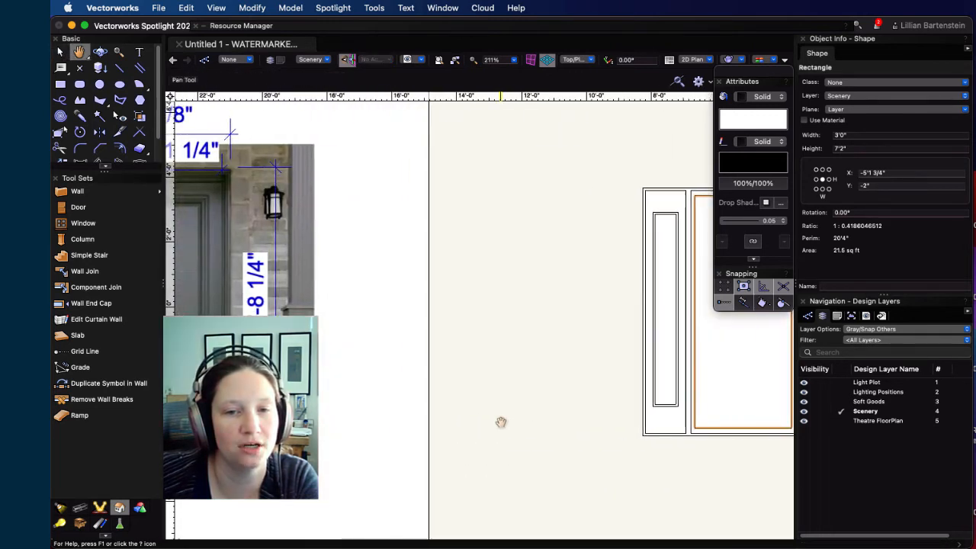
pyautogui.scroll(-1, 500, 423)
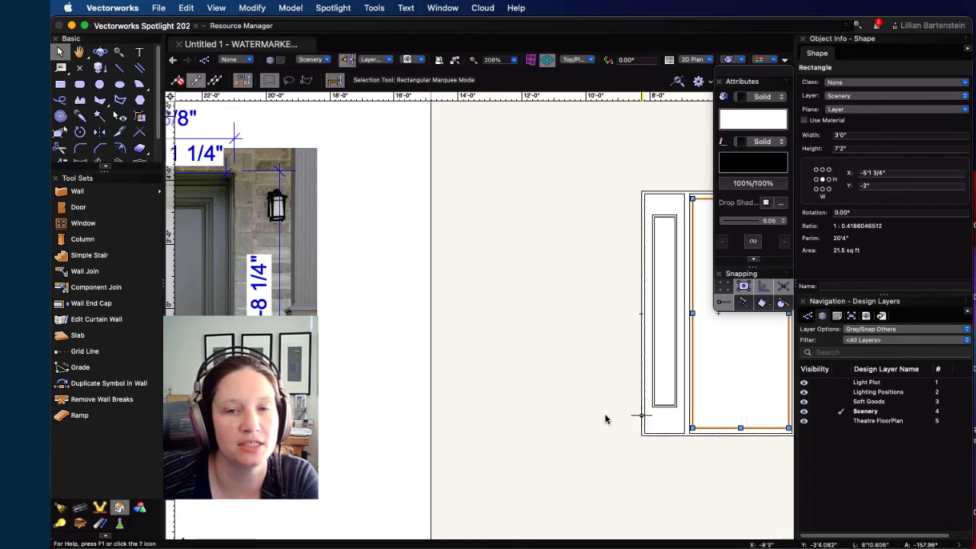
pyautogui.moveTo(593, 404); pyautogui.dragTo(473, 370, button='middle')
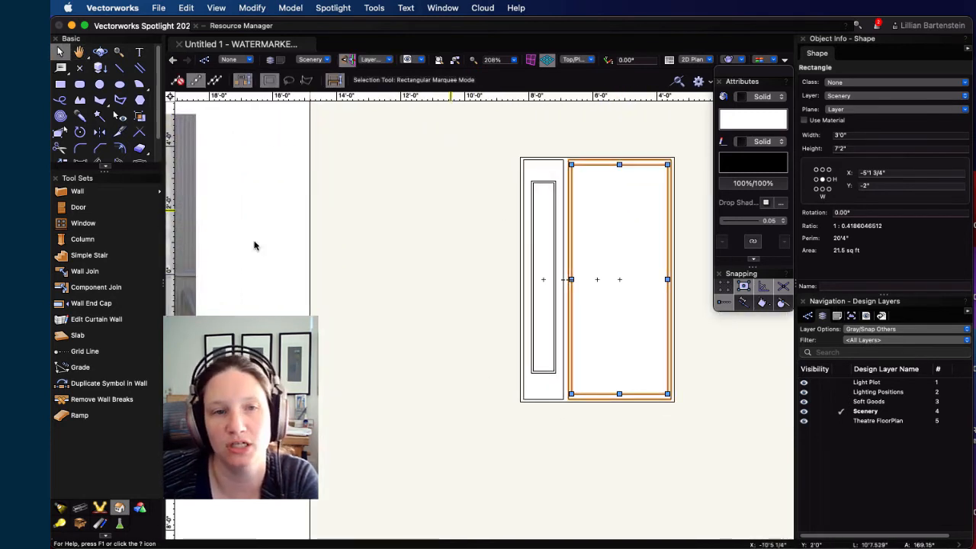
pyautogui.click(715, 417)
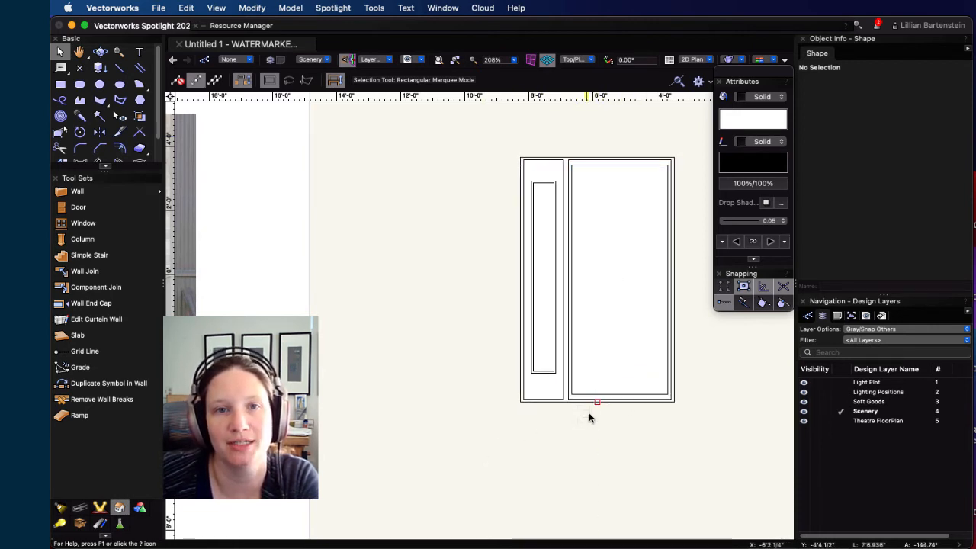
pyautogui.scroll(3, 646, 446)
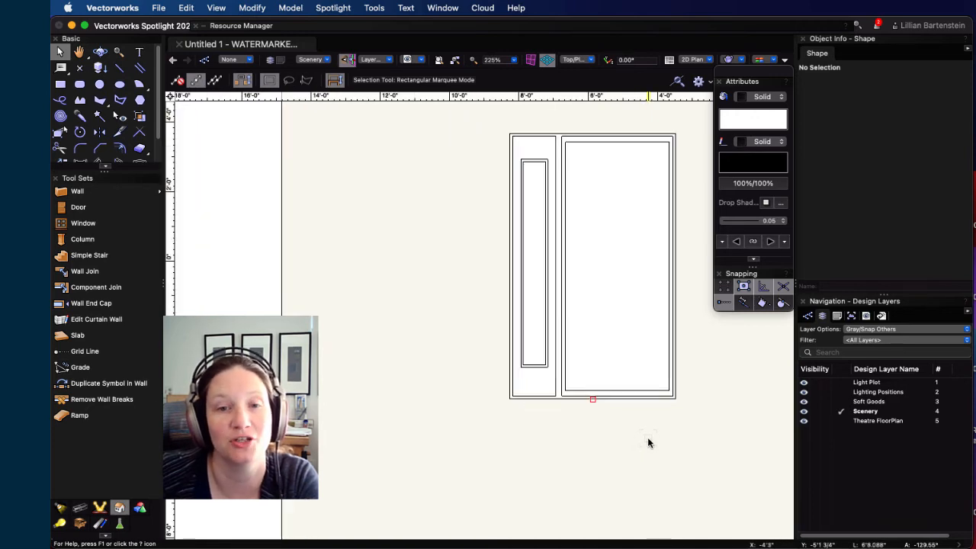
pyautogui.scroll(-4, 324, 394)
pyautogui.moveTo(279, 373); pyautogui.dragTo(632, 455, button='middle')
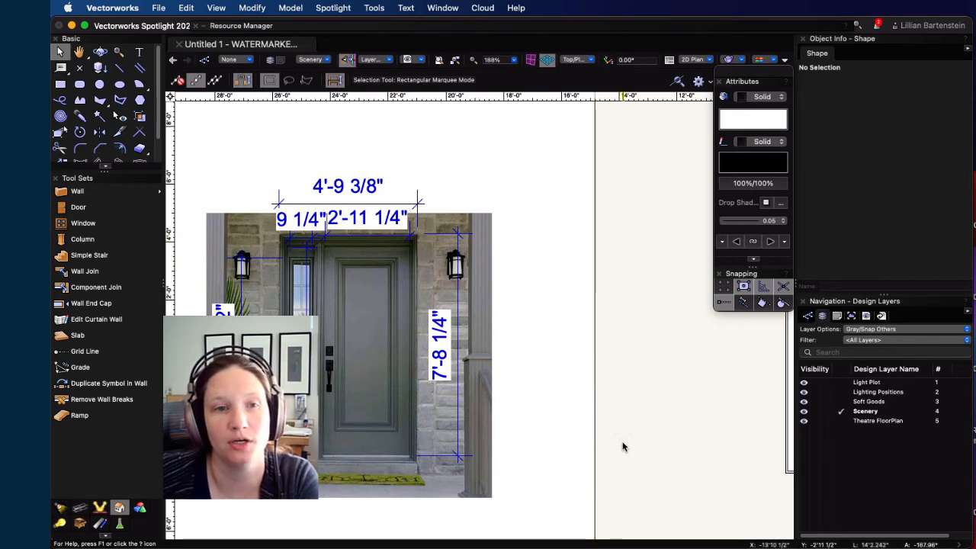
pyautogui.scroll(-3, 648, 441)
pyautogui.moveTo(675, 435); pyautogui.dragTo(495, 393, button='middle')
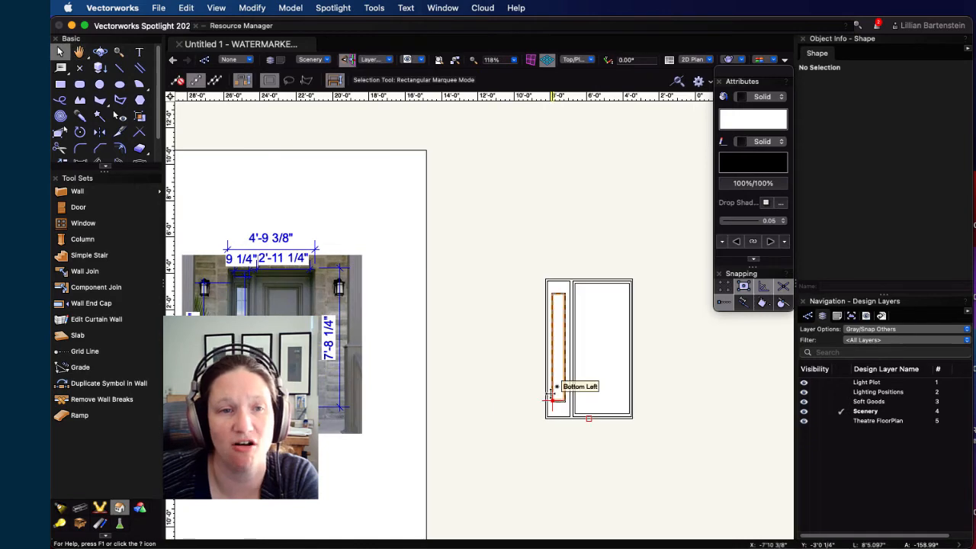
pyautogui.scroll(1, 633, 402)
pyautogui.scroll(-1, 632, 402)
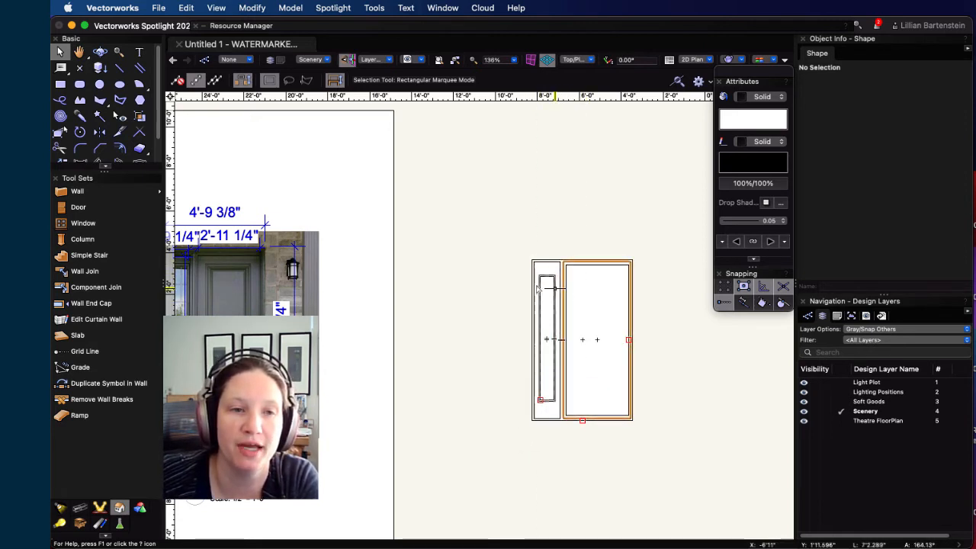
pyautogui.moveTo(242, 398); pyautogui.dragTo(244, 400, button='middle')
pyautogui.moveTo(228, 275); pyautogui.dragTo(256, 280, button='middle')
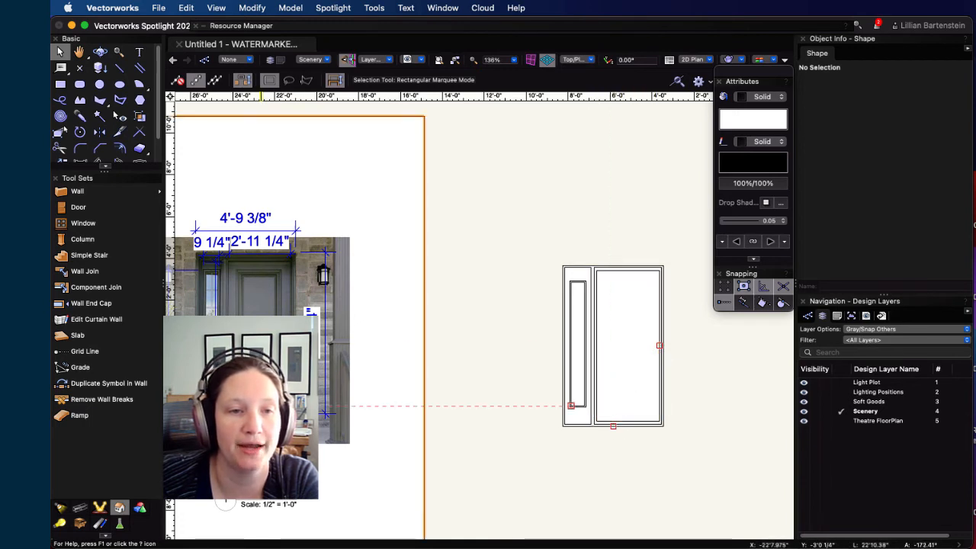
# Step: Draw a rectangle about 1'11" wide and 4'2 1/2" high for the door panel in the empty area above the elevation
pyautogui.click(60, 84)
pyautogui.moveTo(489, 154)
pyautogui.mouseDown()
pyautogui.moveTo(530, 266)
pyautogui.moveTo(531, 243)
pyautogui.mouseUp()
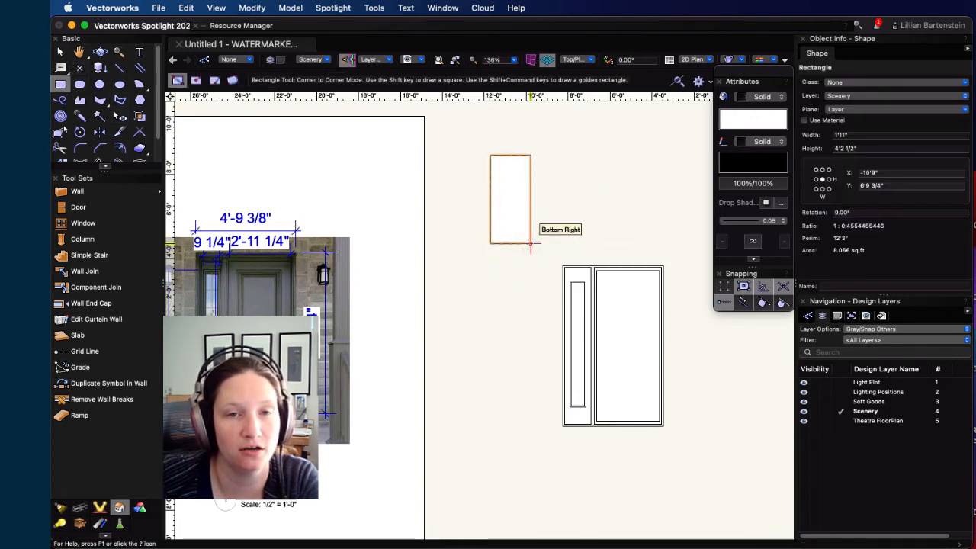
pyautogui.press('x')
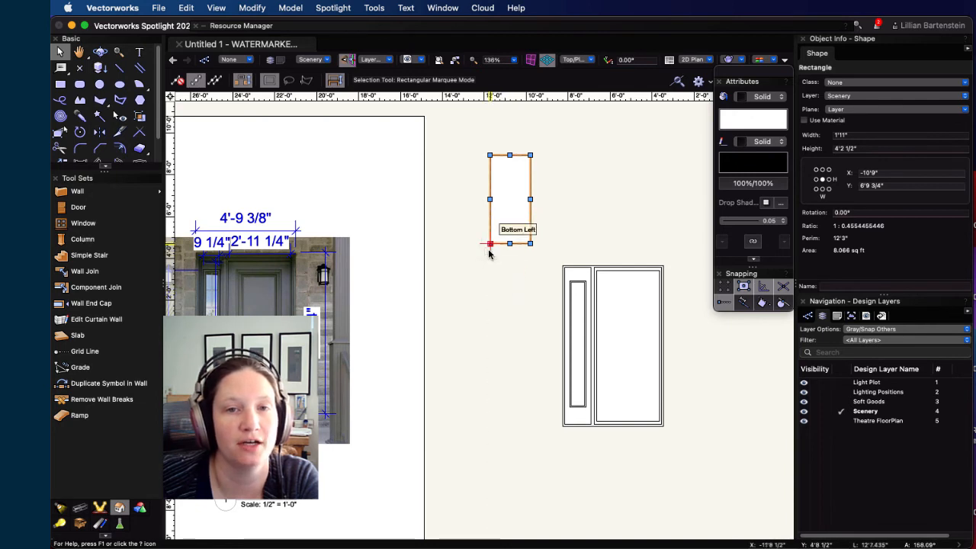
# Step: Move the panel rectangle by its bottom-left corner into the door slab, roughly centered horizontally and with its bottom aligned to the sidelight window frame's bottom
pyautogui.moveTo(490, 244)
pyautogui.mouseDown()
pyautogui.moveTo(620, 229)
pyautogui.moveTo(531, 381)
pyautogui.moveTo(563, 266)
pyautogui.moveTo(697, 404)
pyautogui.moveTo(585, 407)
pyautogui.moveTo(690, 402)
pyautogui.moveTo(688, 414)
pyautogui.moveTo(639, 417)
pyautogui.moveTo(366, 391)
pyautogui.moveTo(435, 391)
pyautogui.mouseUp()
pyautogui.scroll(5, 689, 414)
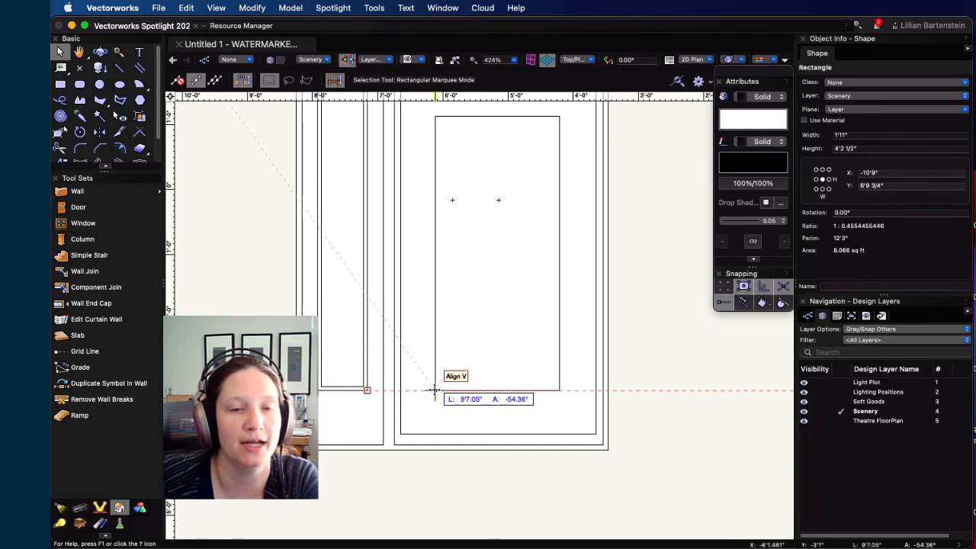
pyautogui.moveTo(433, 390); pyautogui.dragTo(434, 390)
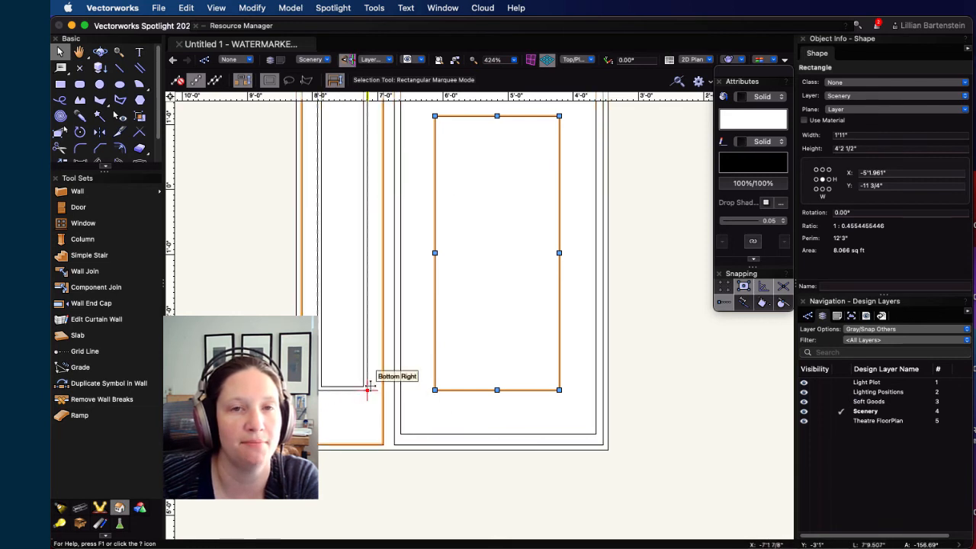
pyautogui.scroll(-3, 370, 389)
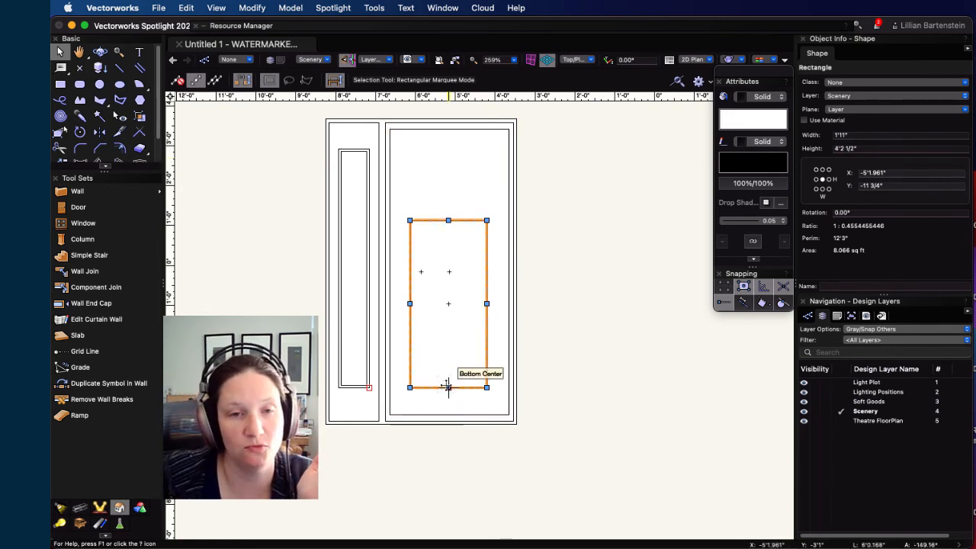
pyautogui.moveTo(448, 387)
pyautogui.mouseDown()
pyautogui.moveTo(449, 409)
pyautogui.moveTo(450, 387)
pyautogui.mouseUp()
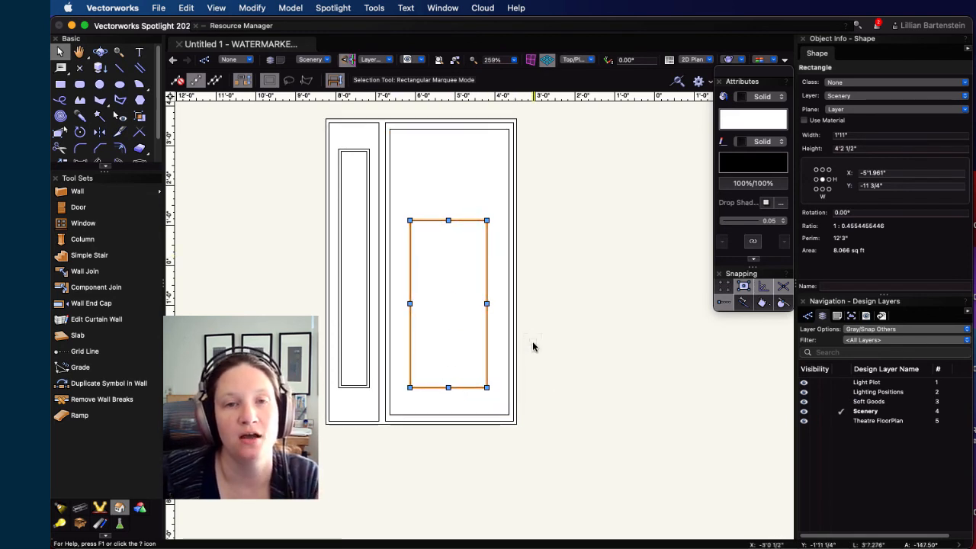
pyautogui.moveTo(448, 387)
pyautogui.mouseDown()
pyautogui.moveTo(539, 387)
pyautogui.moveTo(500, 387)
pyautogui.moveTo(462, 262)
pyautogui.moveTo(450, 263)
pyautogui.moveTo(447, 387)
pyautogui.moveTo(436, 388)
pyautogui.moveTo(592, 386)
pyautogui.moveTo(455, 382)
pyautogui.moveTo(442, 342)
pyautogui.moveTo(618, 384)
pyautogui.moveTo(449, 387)
pyautogui.mouseUp()
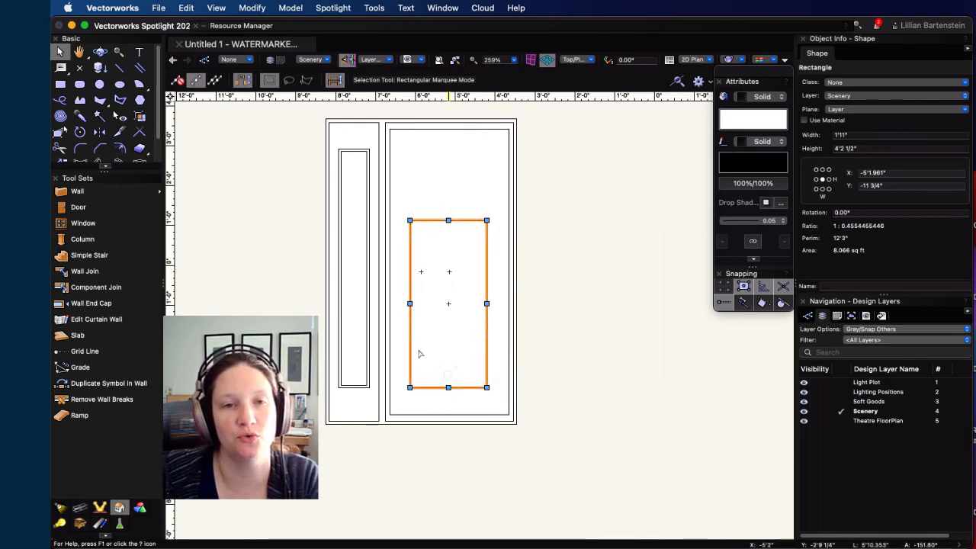